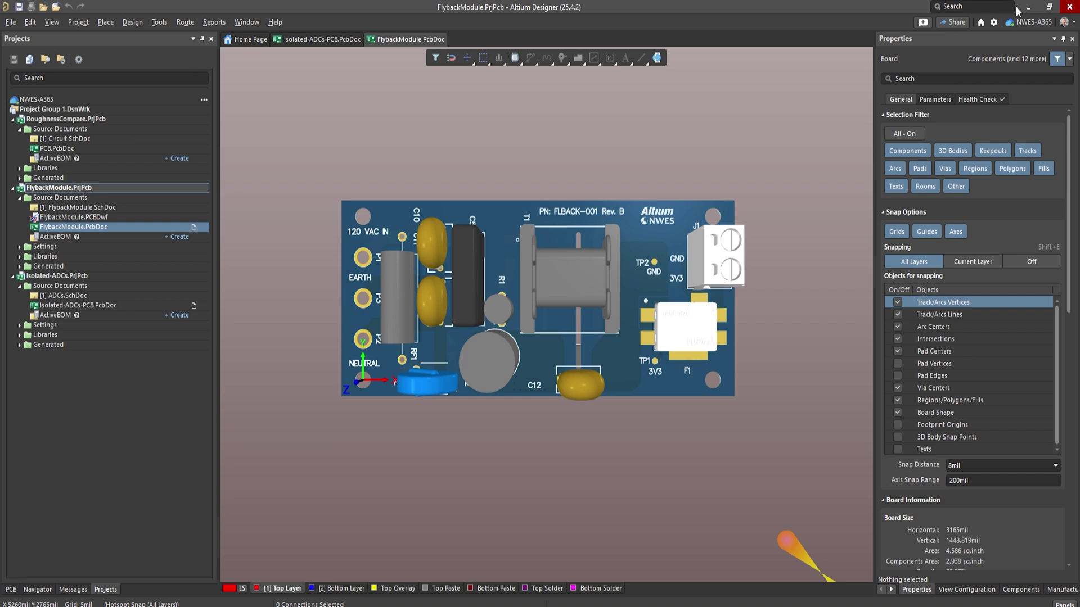
- Reposition the 3D FlybackModule board, then switch to the 2D top-copper view
right_click_drag(641, 409, 645, 401)
right_click_drag(585, 334, 529, 340)
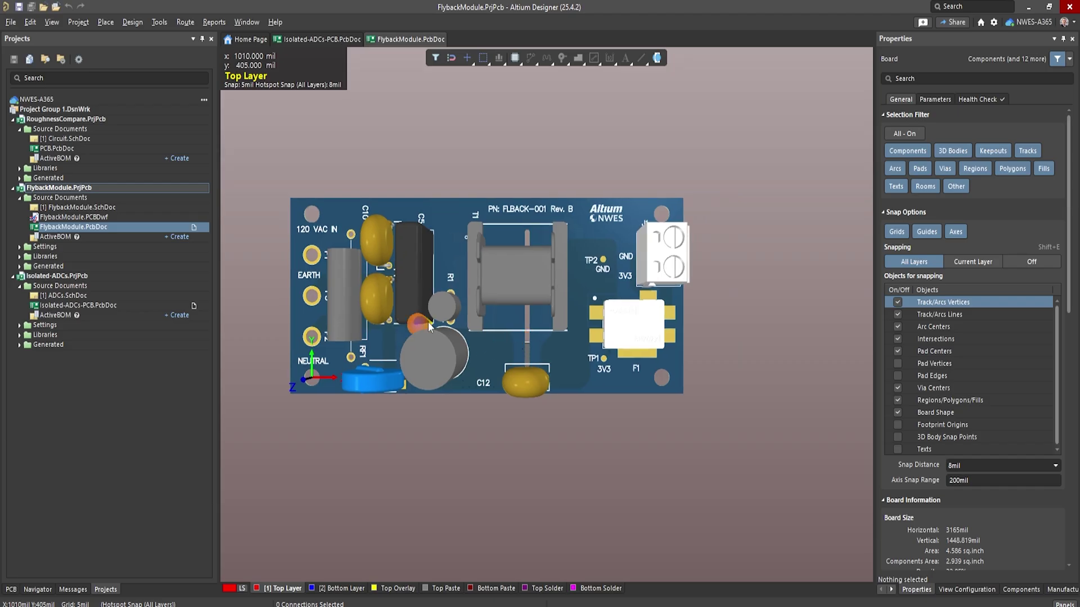
right_click_drag(408, 260, 451, 278)
key("2")
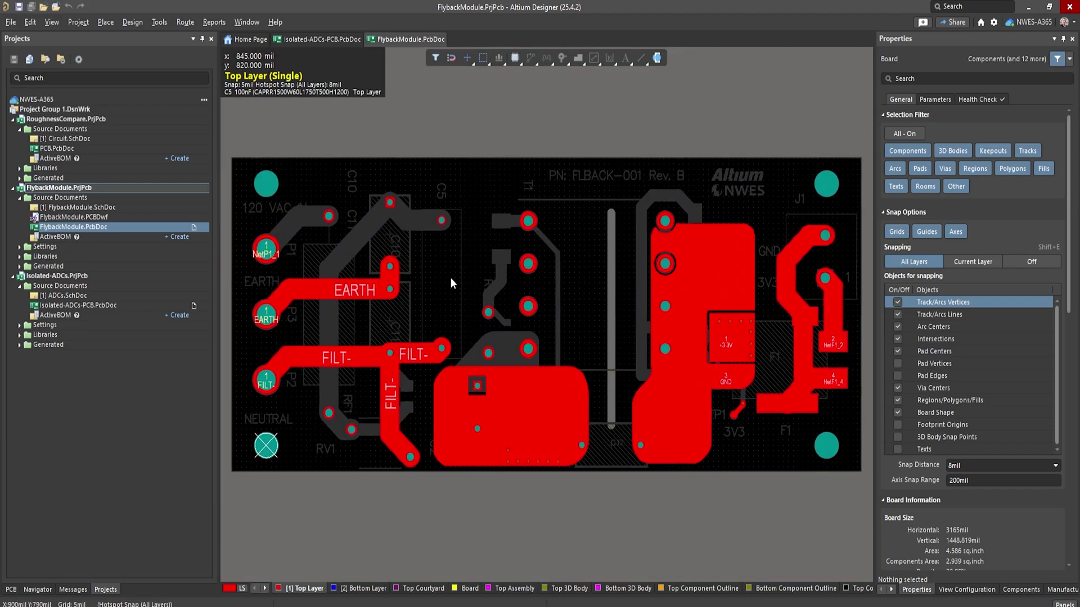
- Show all layers in the 2D layout, comparing briefly with the 3D render
right_click_drag(518, 533, 459, 519)
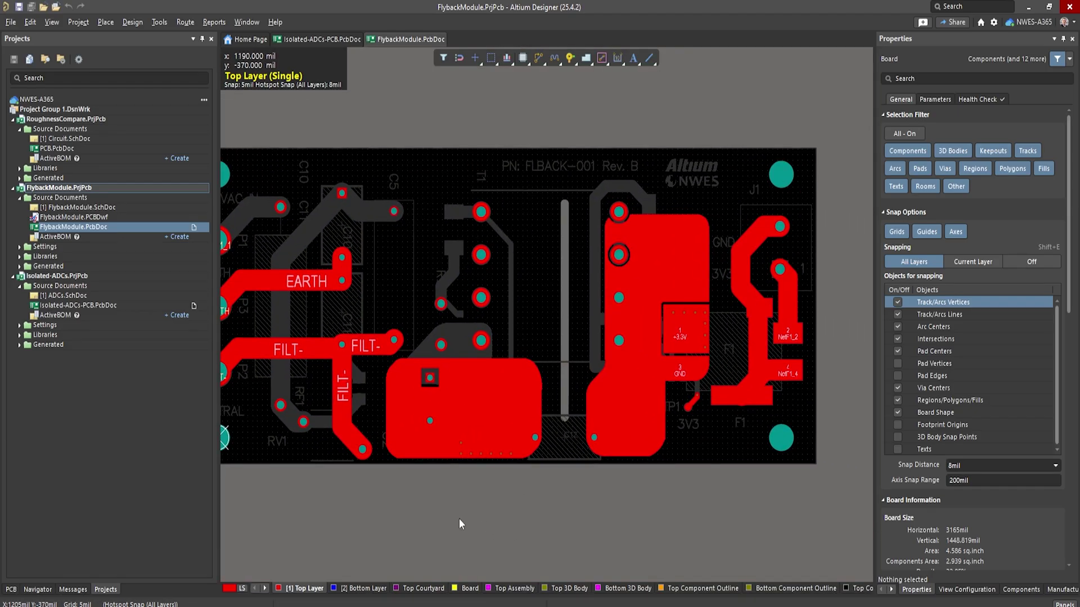
key("shift+s")
key("shift+s")
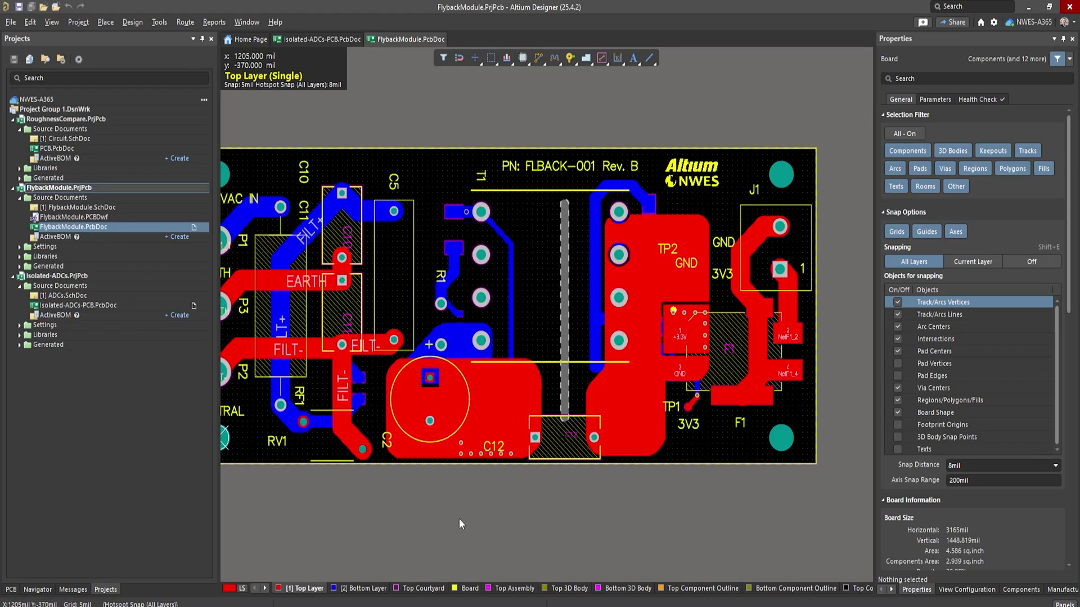
key("3")
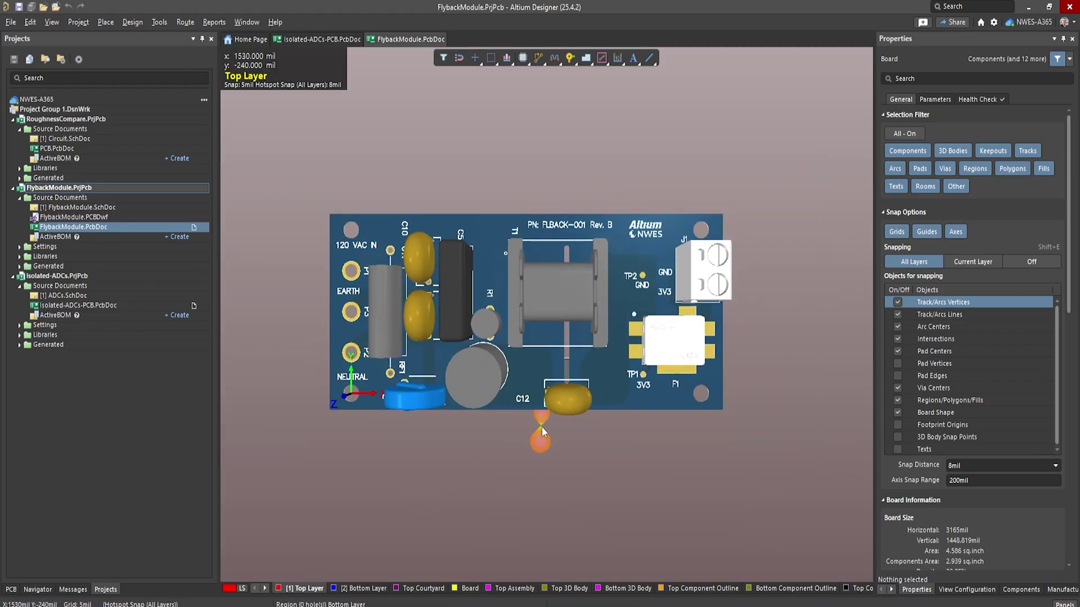
key("2")
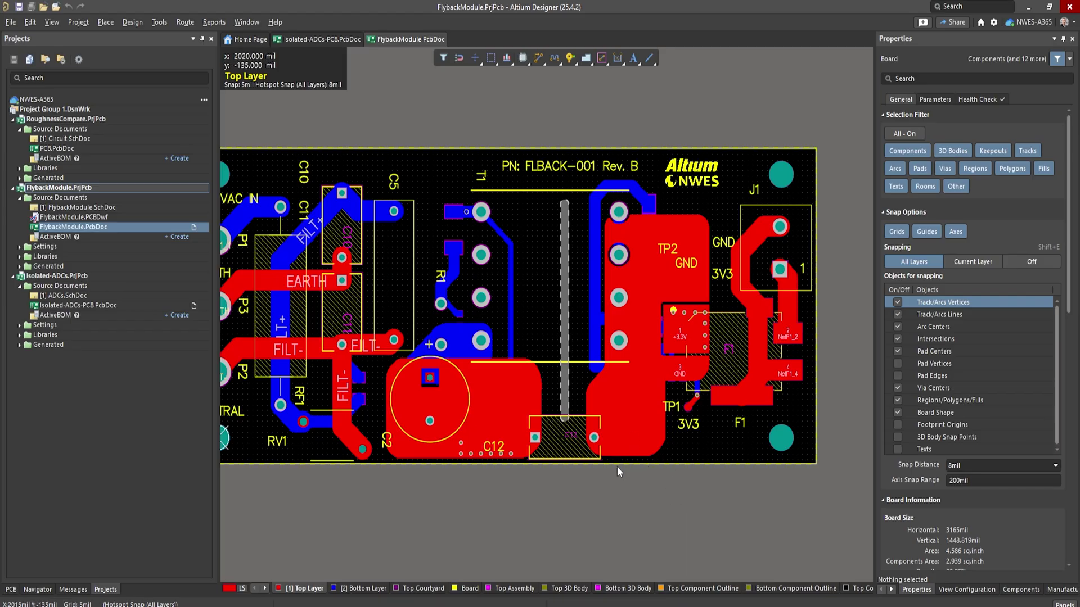
- Zoom in on capacitor C12 and pan until the whole part is visible
scroll(579, 439, "up", 2, "ctrl")
scroll(579, 438, "up", 1, "ctrl")
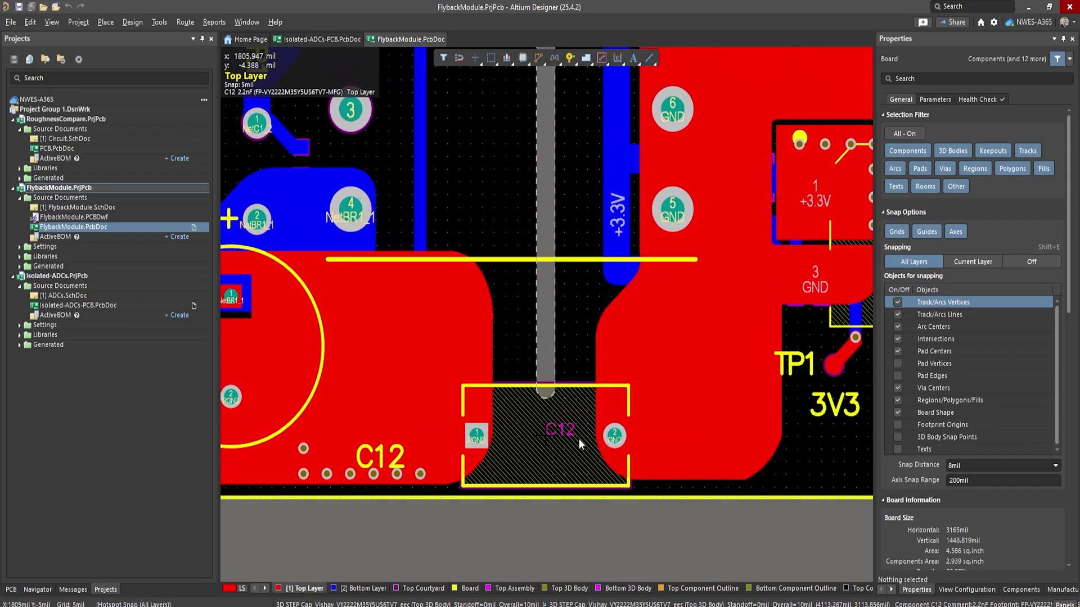
scroll(540, 435, "up", 2, "ctrl")
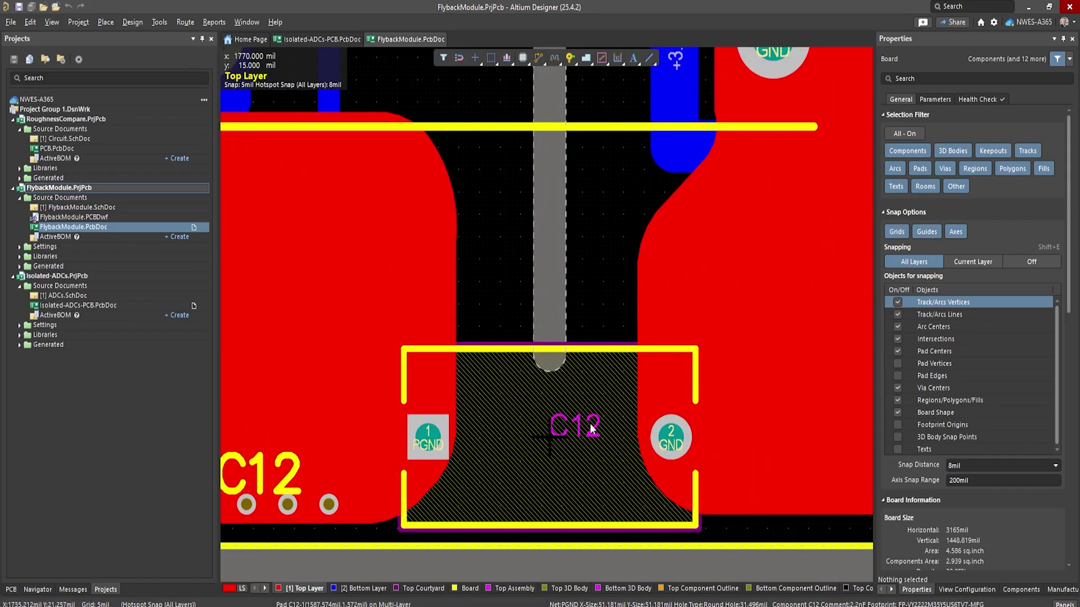
scroll(540, 464, "down", 1, "shift")
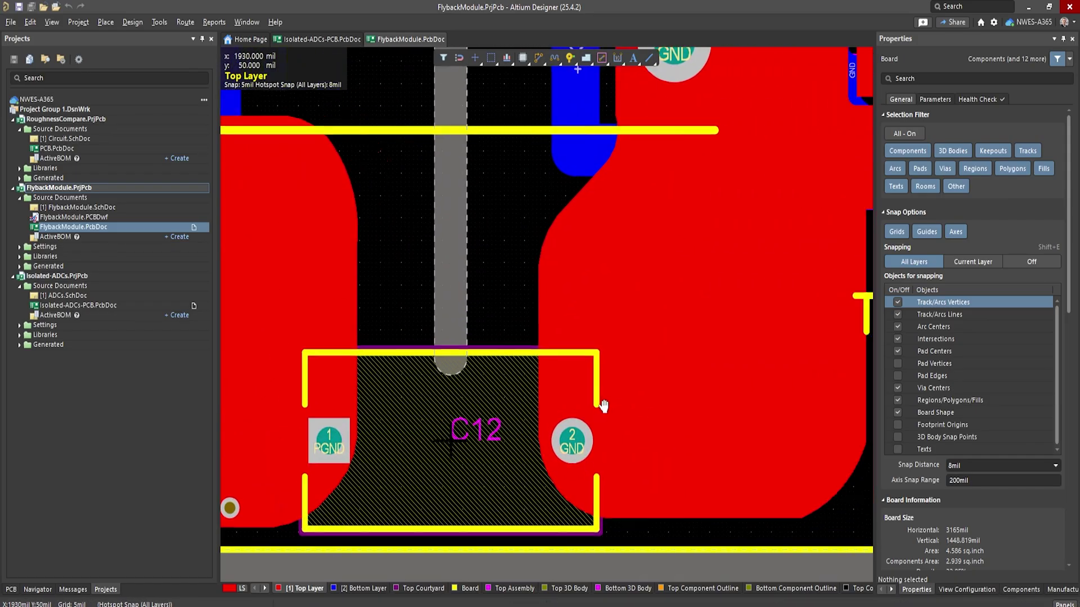
scroll(534, 391, "down", 1, "shift")
scroll(485, 459, "up", 2, "ctrl")
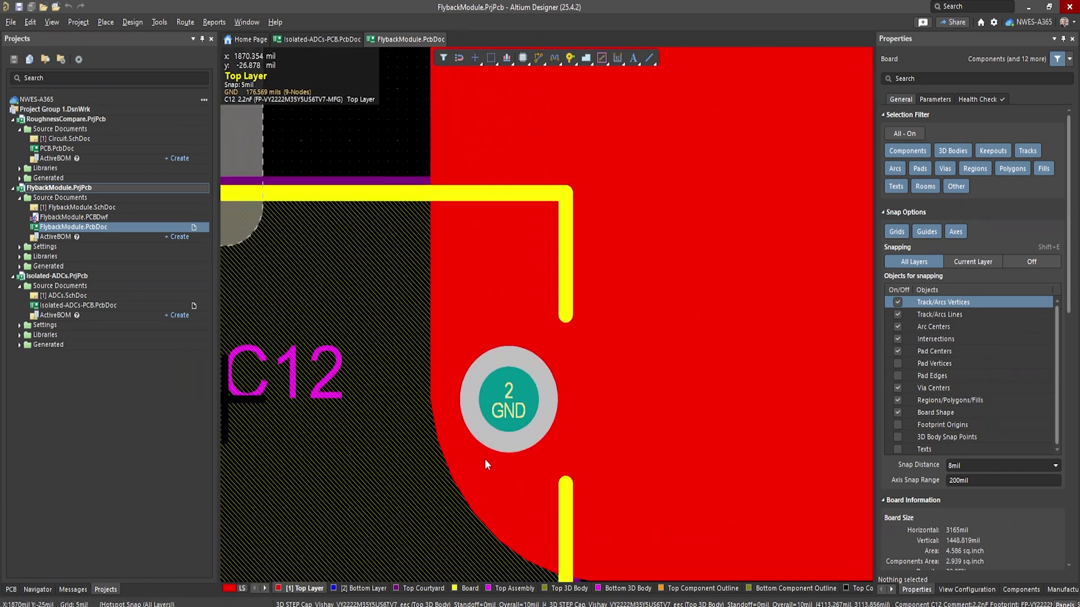
scroll(486, 459, "down", 1, "ctrl")
right_click_drag(321, 439, 611, 396)
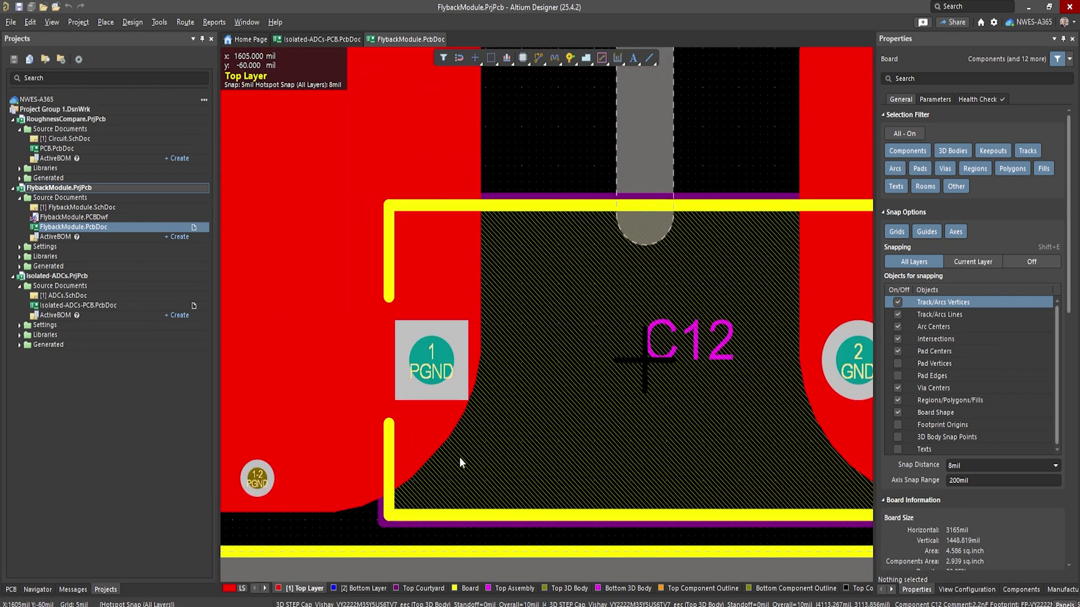
- Zoom out slightly and frame C12 just below transformer T1's isolation slot
scroll(460, 457, "down", 1, "ctrl")
scroll(486, 496, "down", 2, "ctrl")
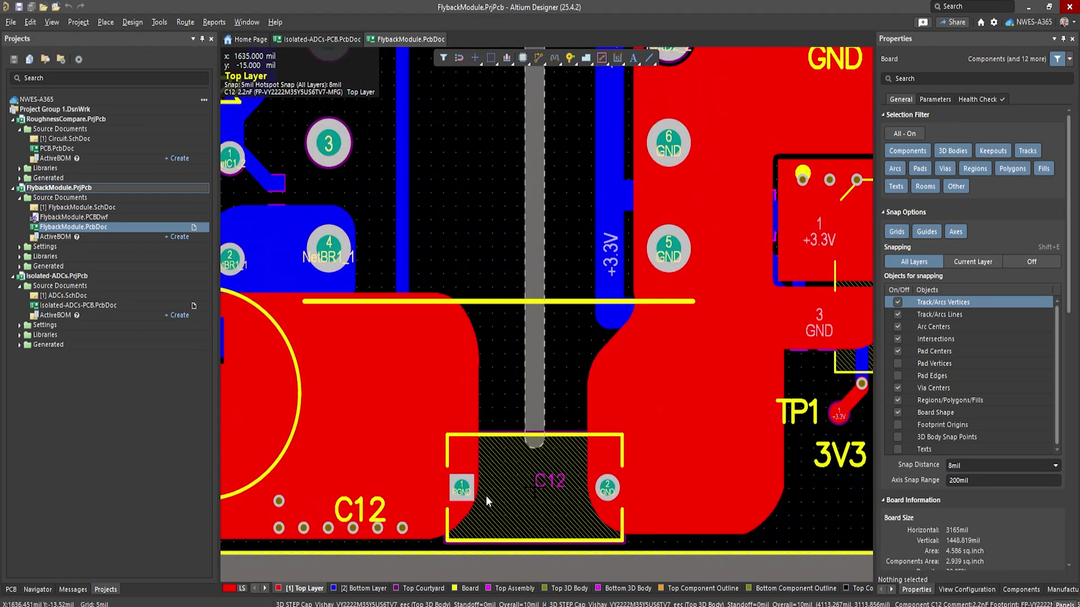
right_click_drag(477, 214, 522, 399)
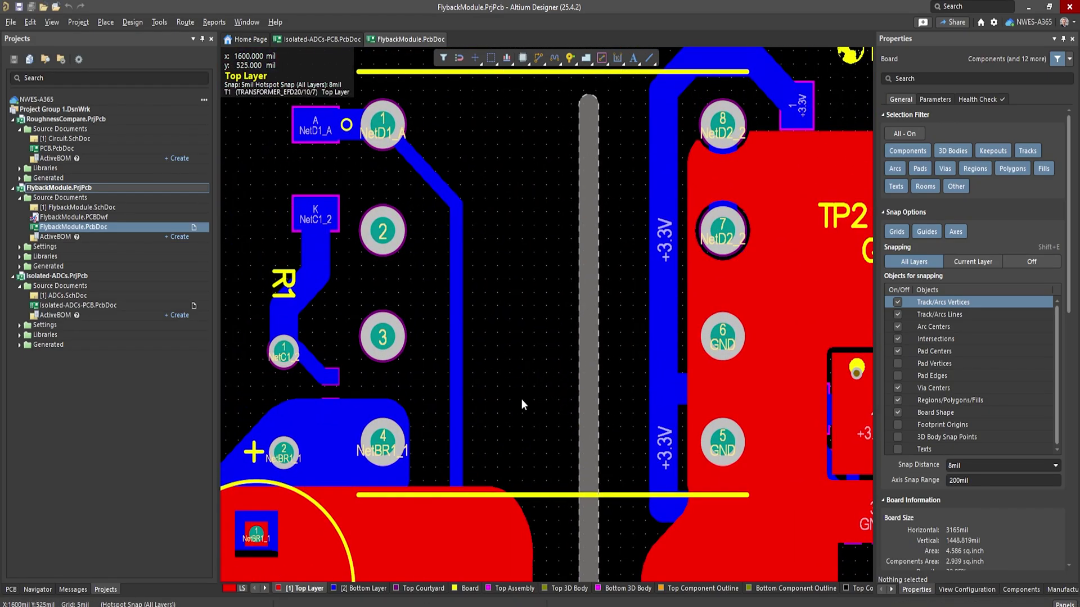
scroll(522, 399, "down", 1, "ctrl")
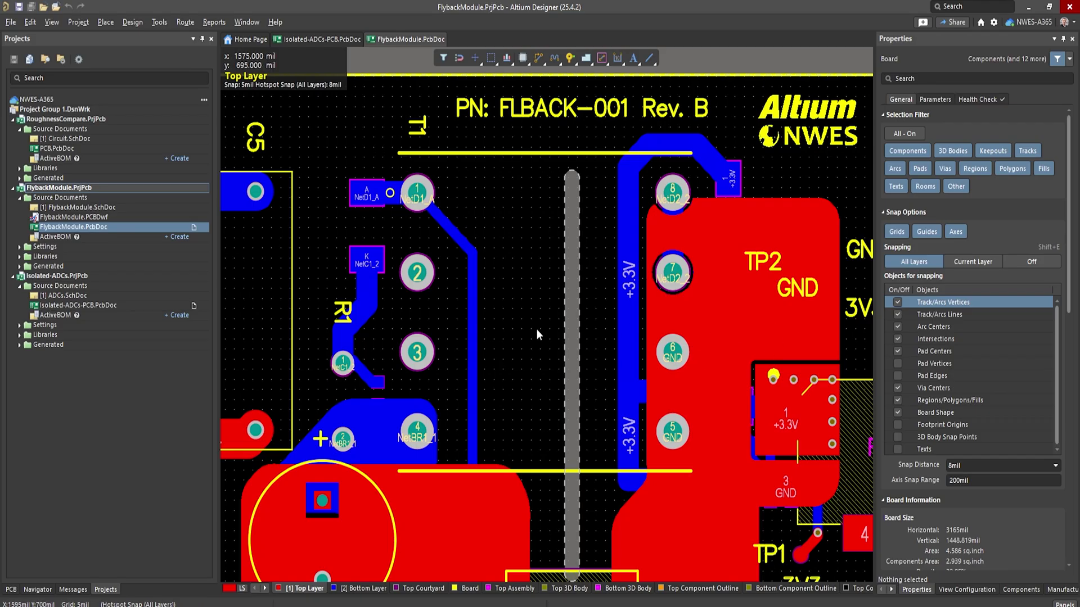
right_click_drag(502, 421, 510, 242)
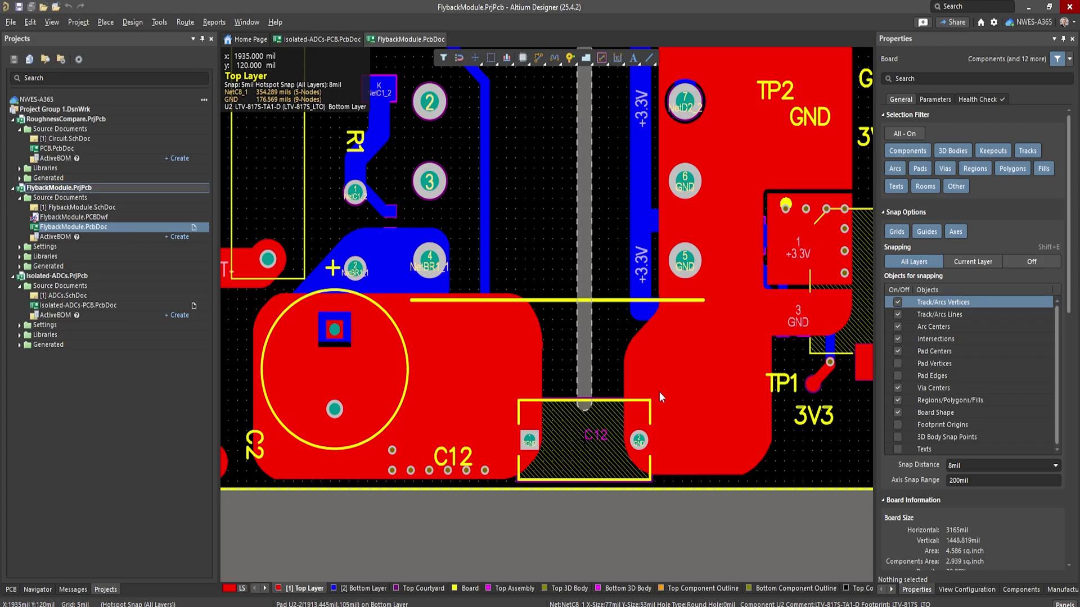
- Inspect C12 as a 2.2nF capacitor, deselect it, and zoom out toward the full board
left_click(585, 446)
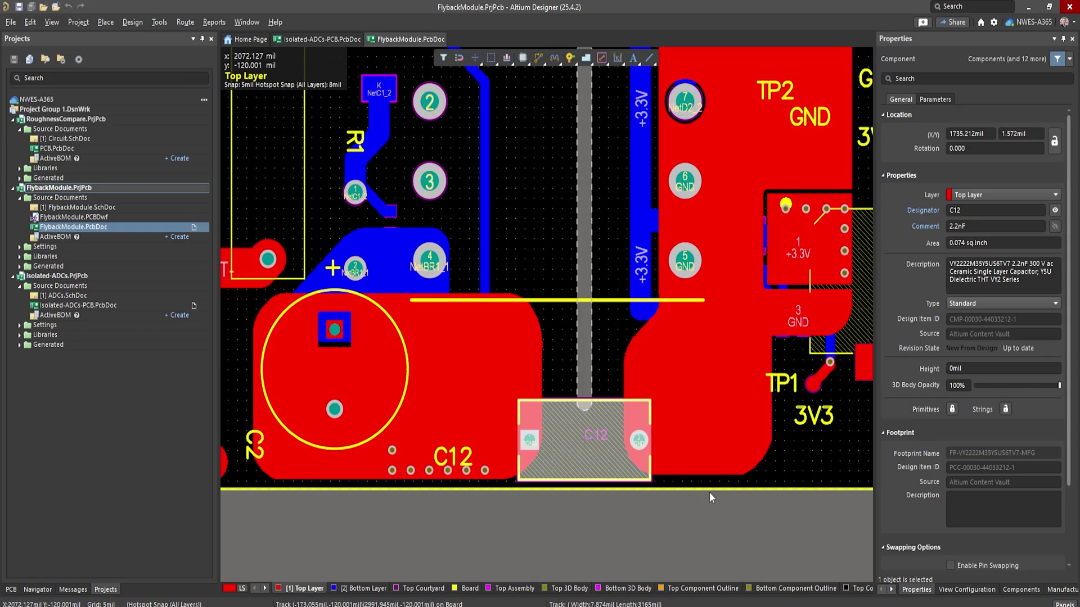
left_click(598, 551)
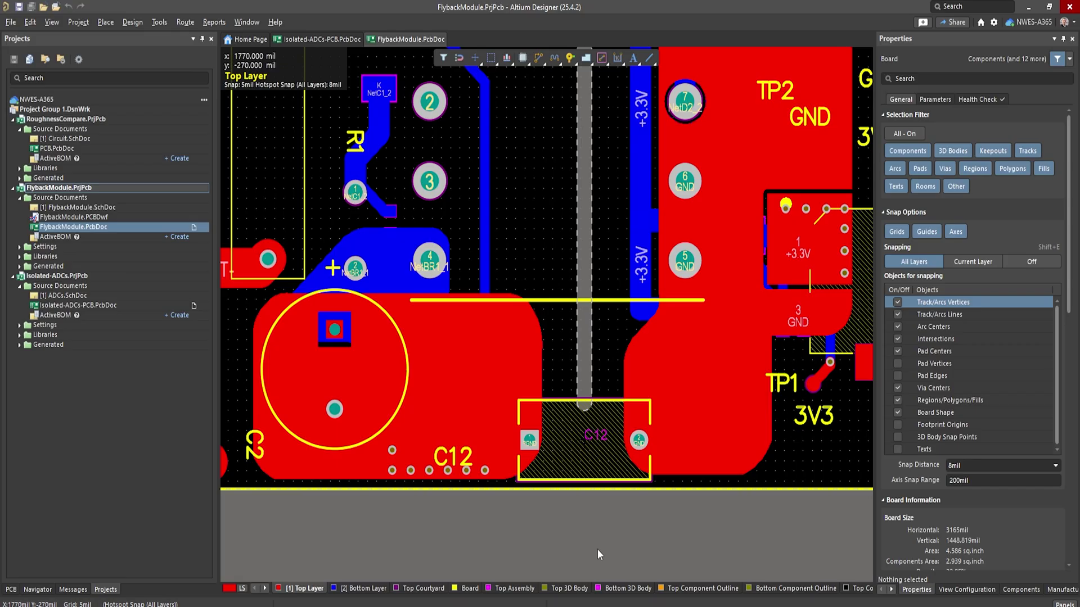
scroll(597, 550, "down", 3, "ctrl")
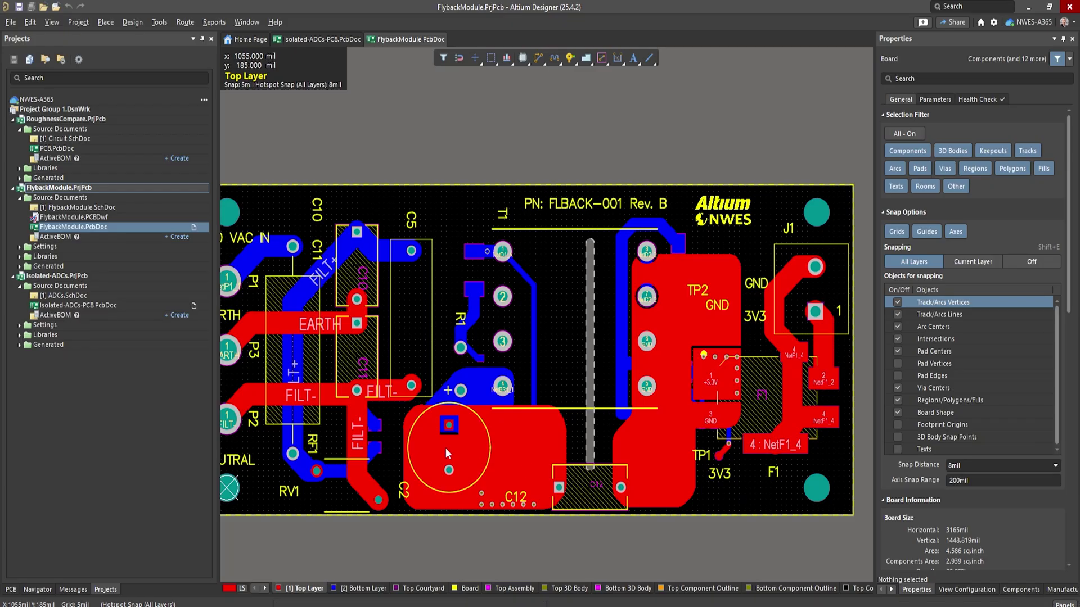
right_click_drag(462, 464, 600, 454)
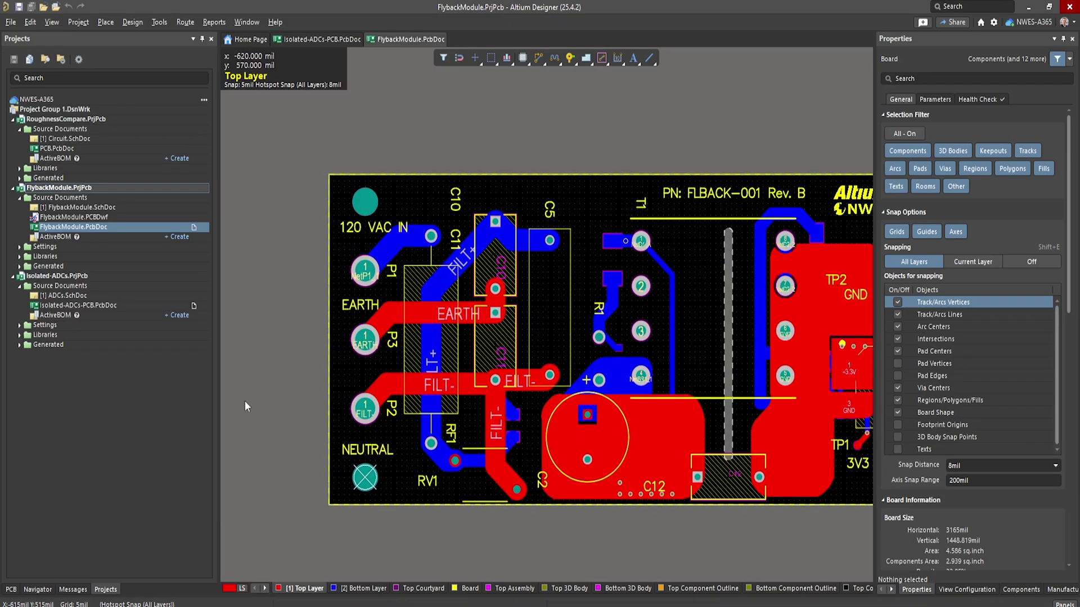
right_click_drag(816, 439, 612, 417)
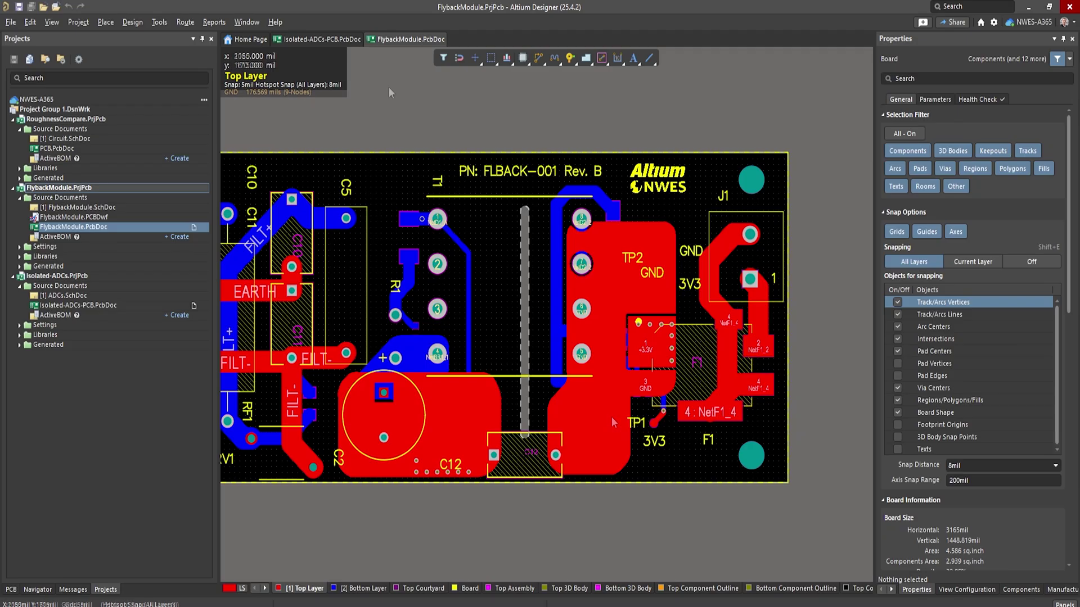
- Open Isolated-ADCs-PCB.PcbDoc, pan its 3D model, and switch it to 2D
left_click(317, 41)
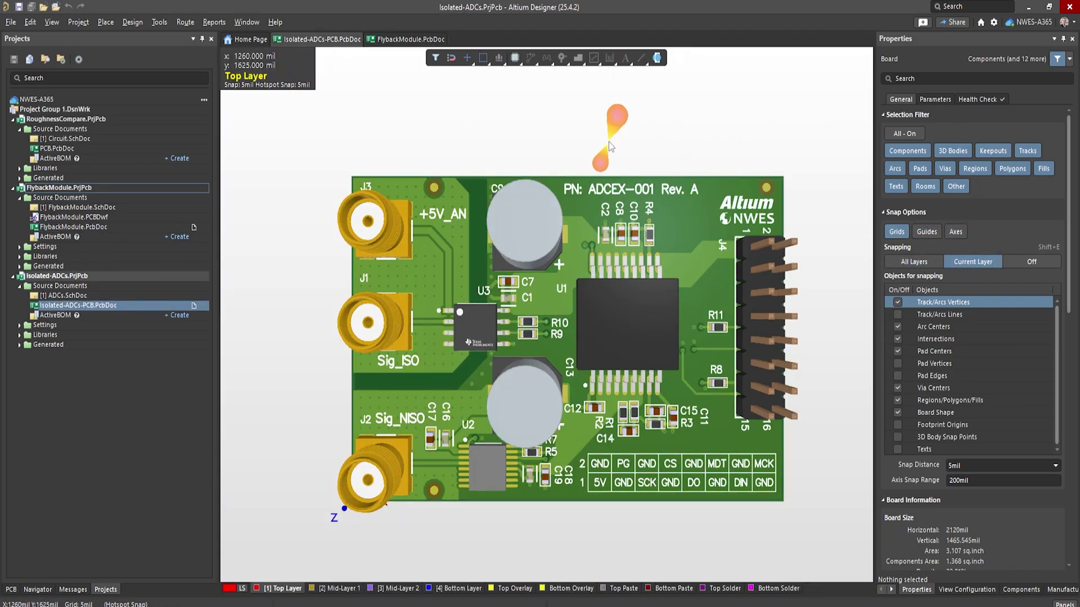
right_click_drag(608, 142, 678, 123)
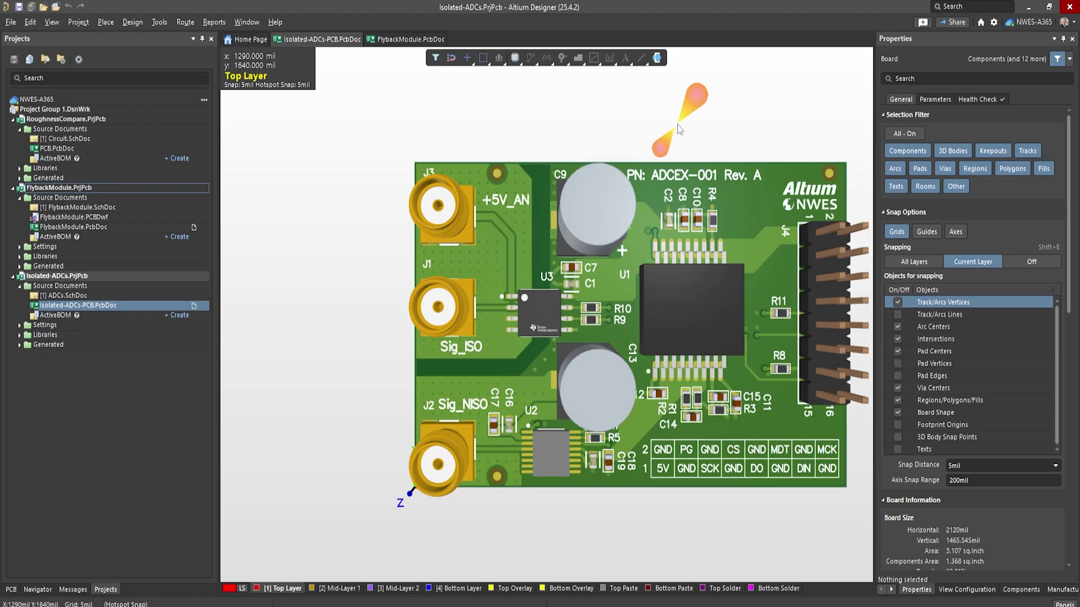
key("2")
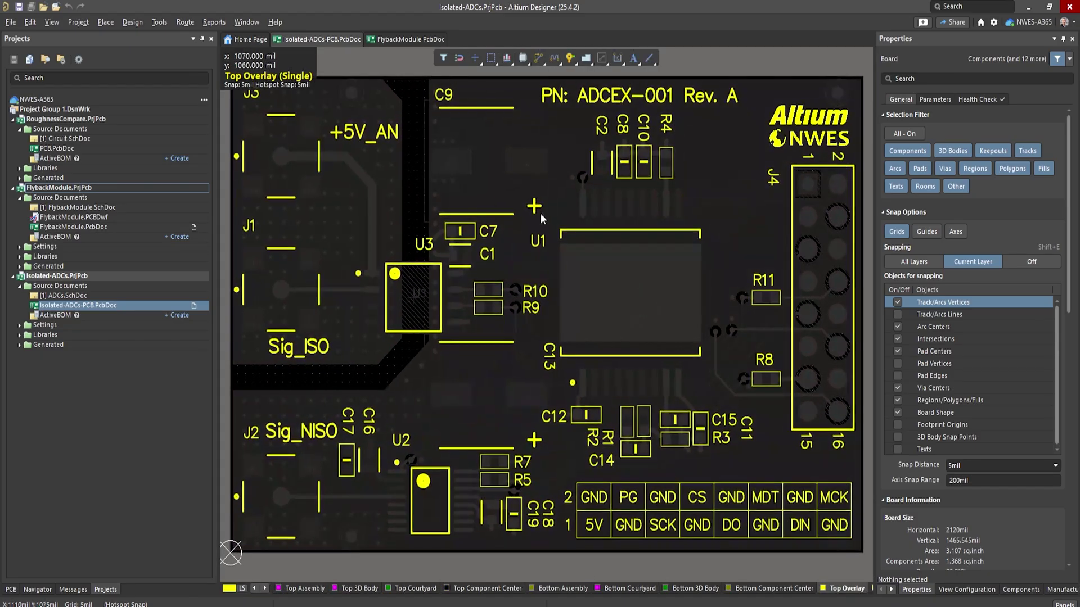
- Isolate the ADC board's top copper and pan to the AGND–GND gap bridged by U3
scroll(450, 389, "up", 3, "ctrl")
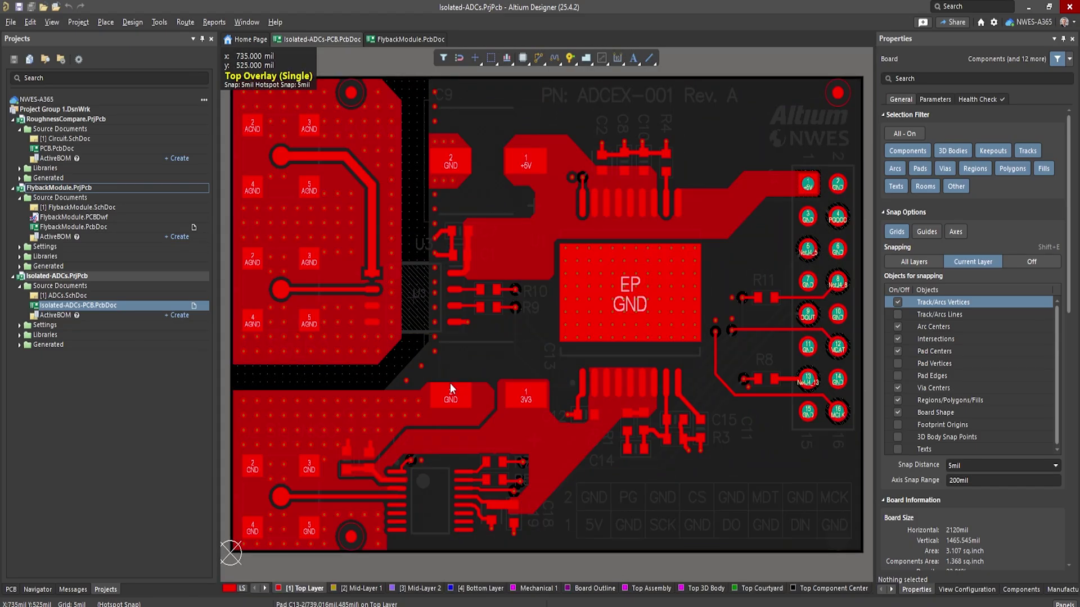
key("KP_Multiply")
right_click_drag(313, 327, 432, 409)
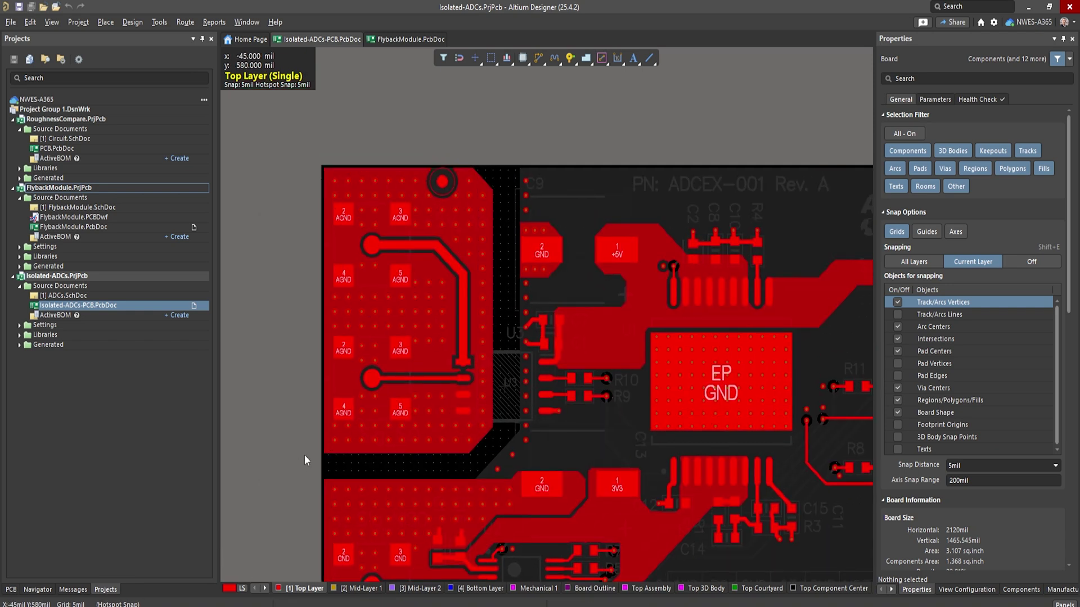
right_click_drag(304, 455, 302, 370)
right_click_drag(314, 193, 301, 315)
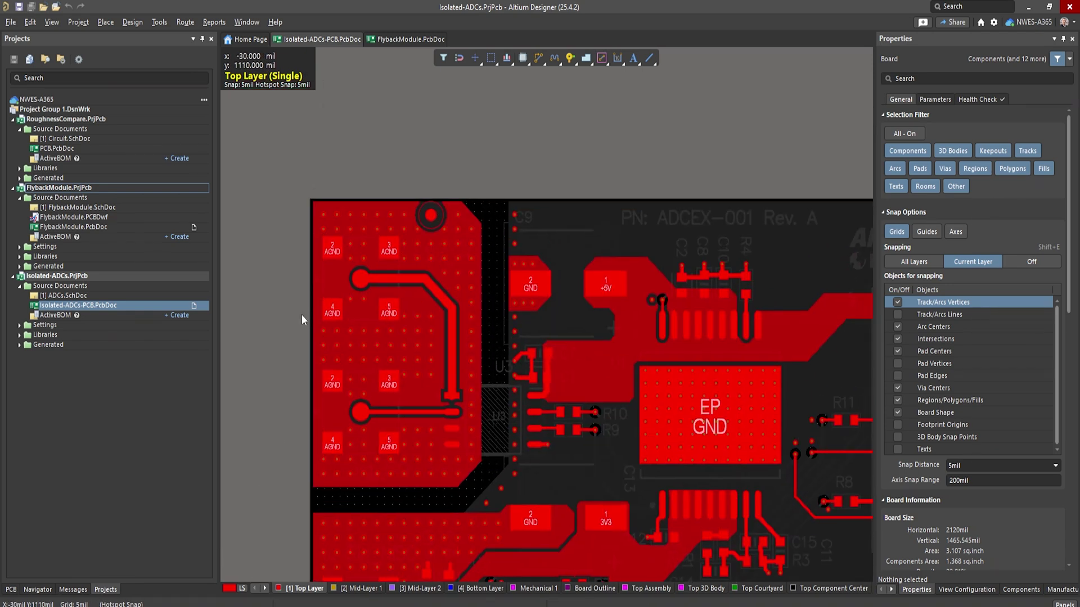
mouse_move(322, 375)
right_mouse_down()
mouse_move(326, 358)
mouse_move(290, 339)
right_mouse_up()
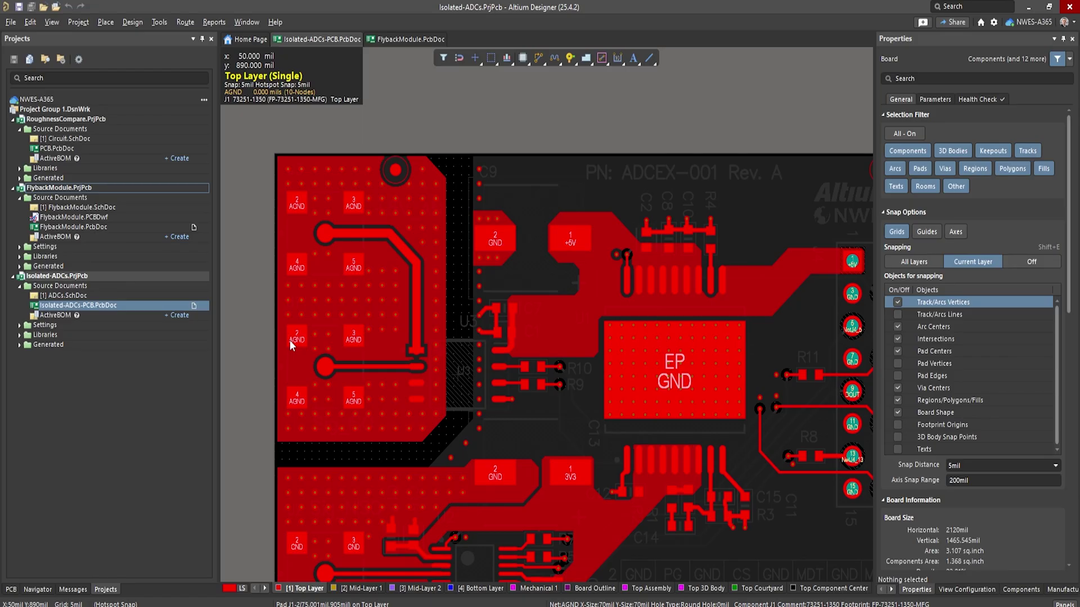
right_click_drag(259, 360, 299, 295)
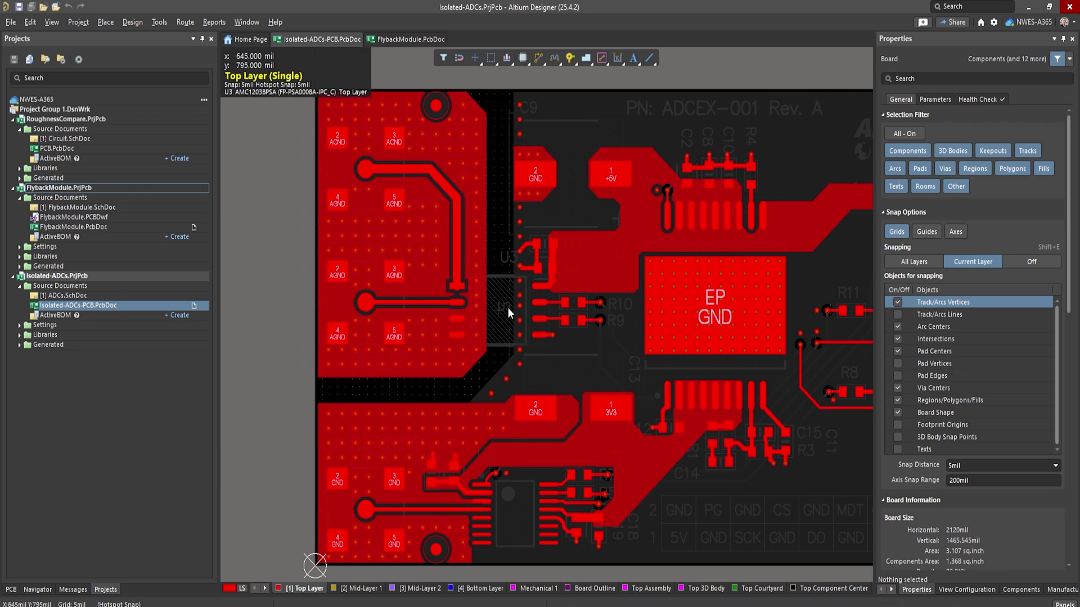
key("shift+s")
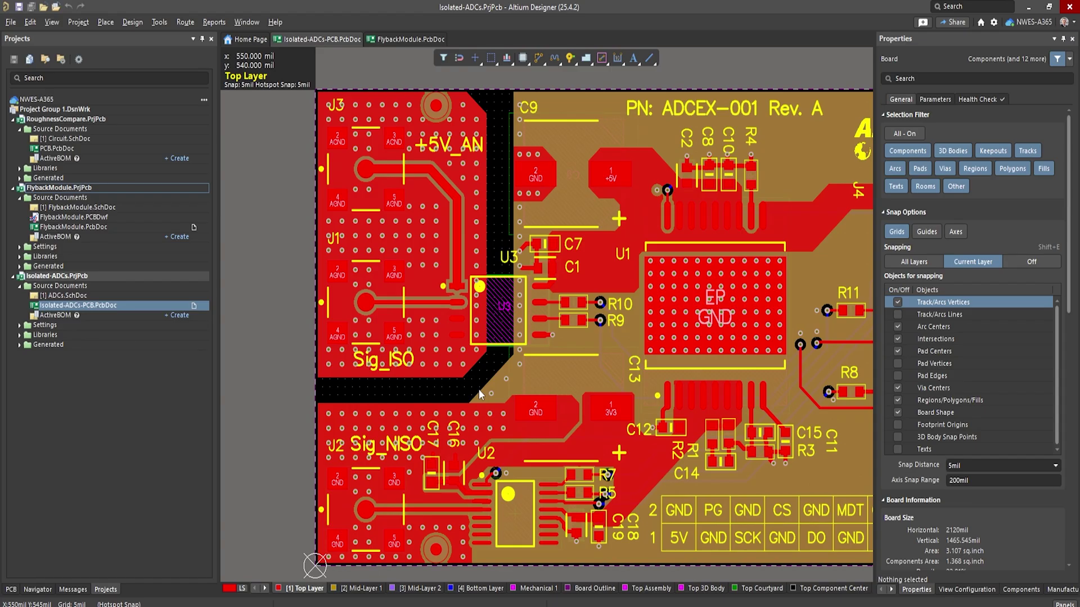
key("shift+s")
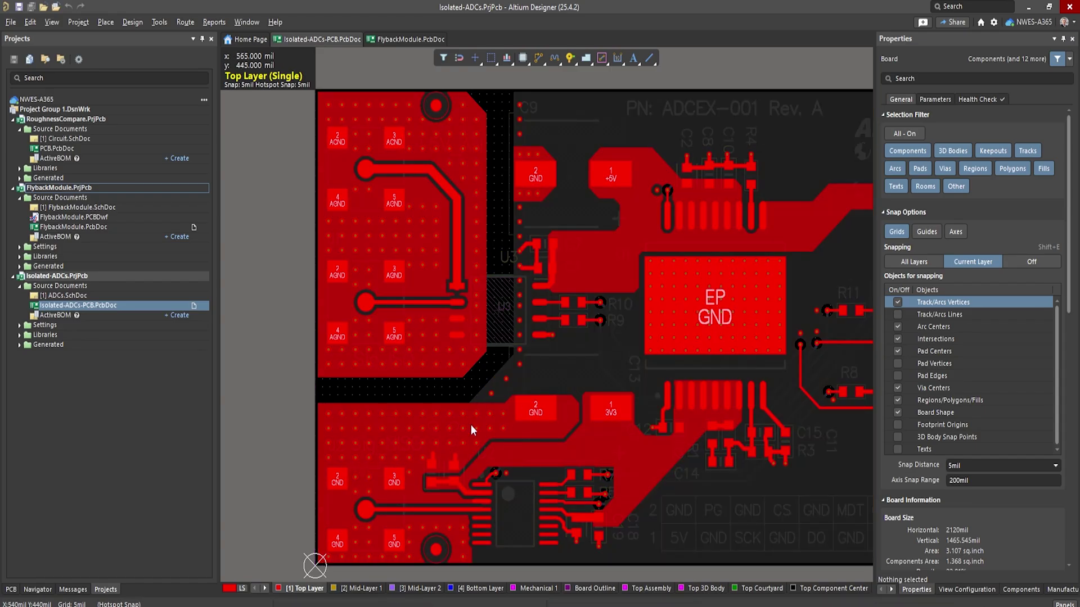
- Cycle single-layer views through Mid-Layer 1, Mid-Layer 2 and Bottom copper, ending on Top Layer
key("KP_Add")
key("KP_Add")
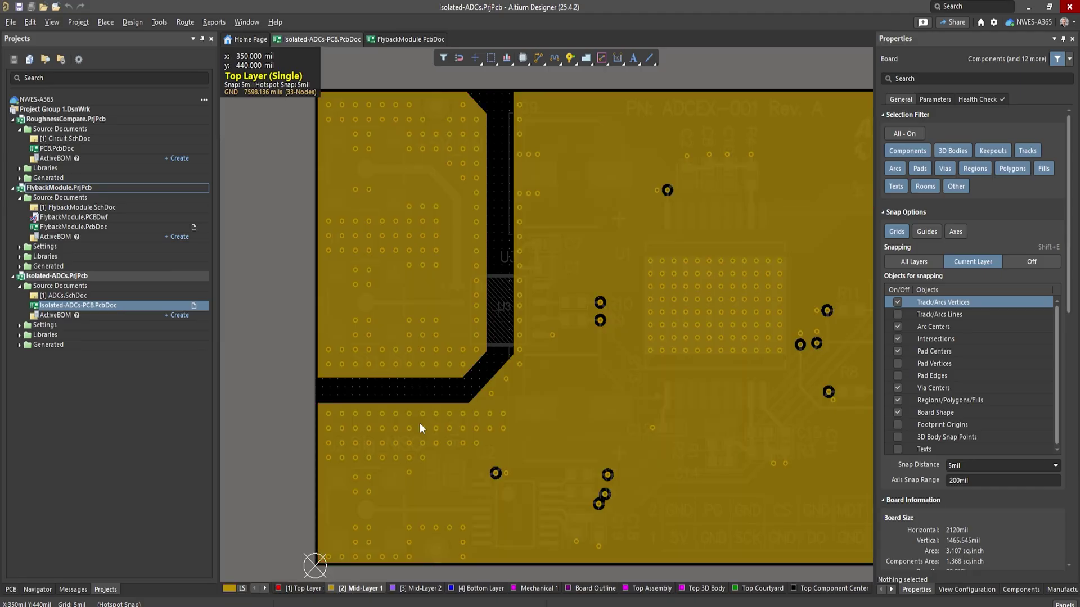
key("KP_Add")
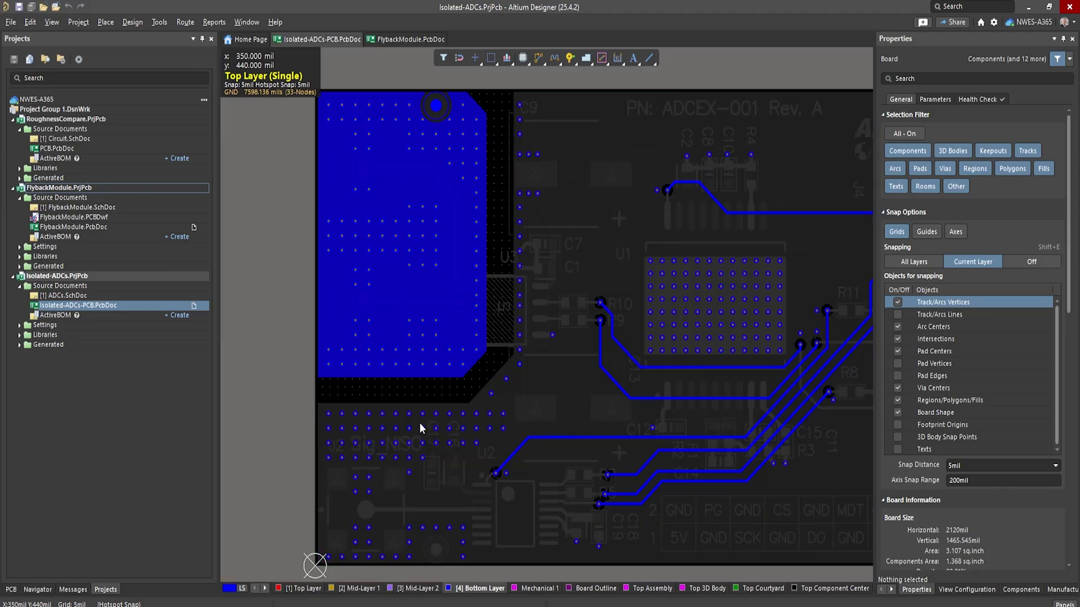
key("KP_Multiply")
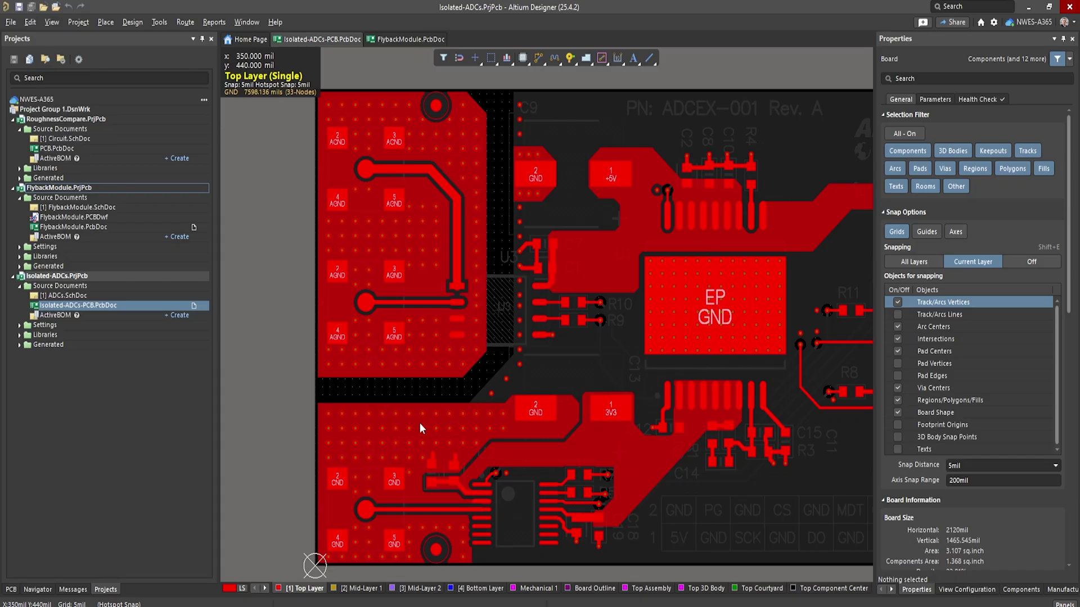
key("KP_Add")
key("KP_Add")
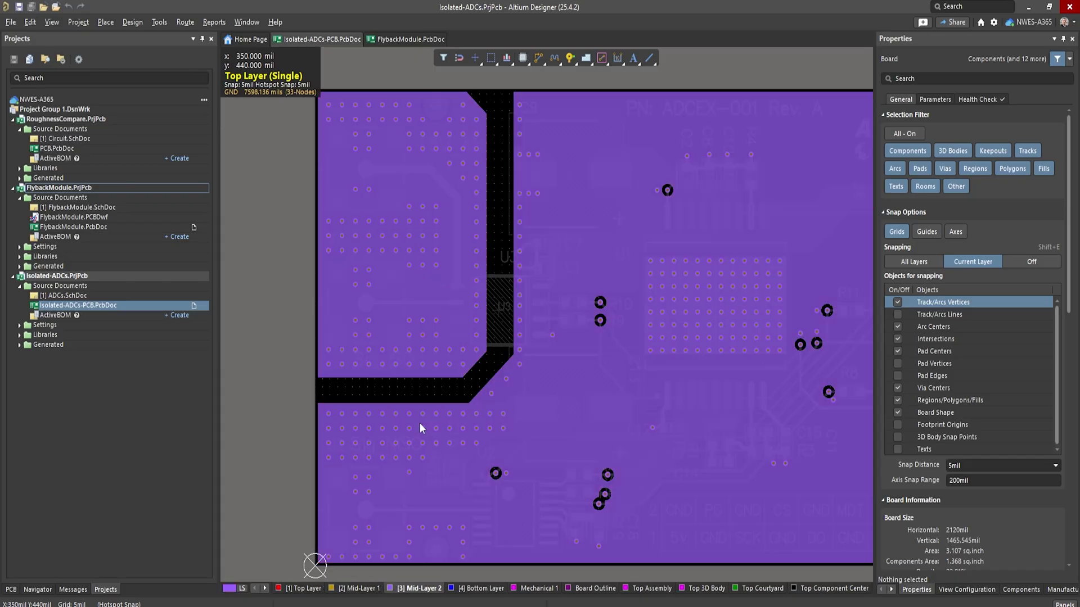
key("KP_Multiply")
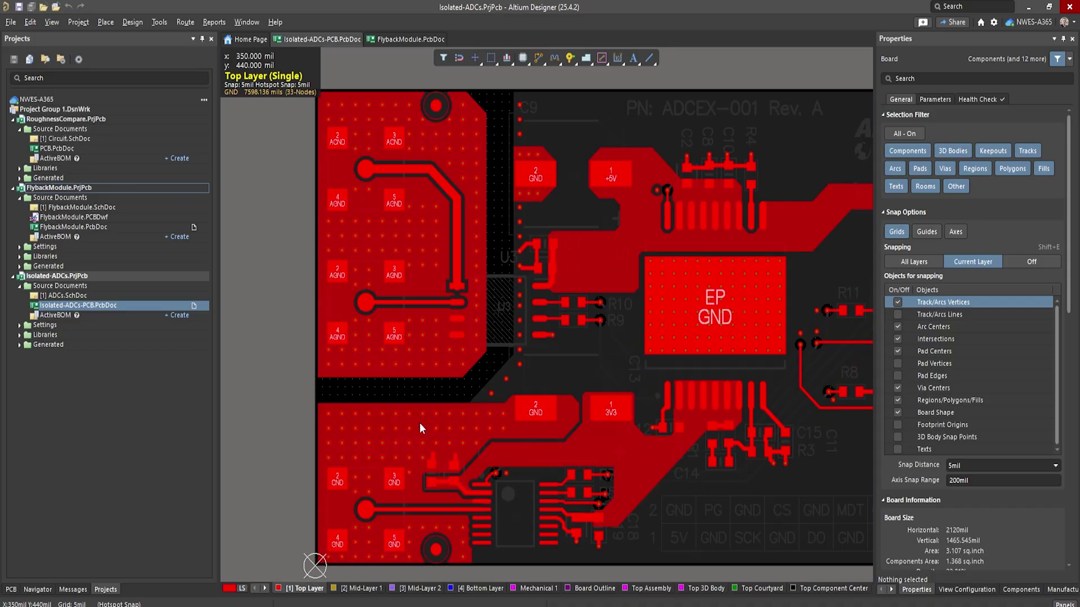
key("KP_Multiply")
key("KP_Multiply")
key("KP_Multiply")
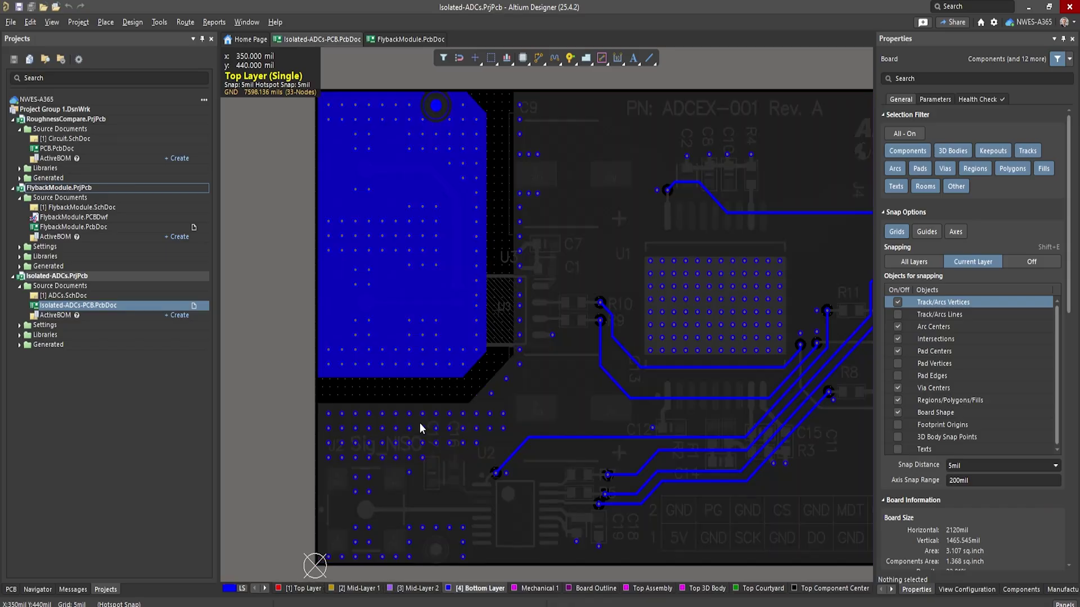
key("KP_Multiply")
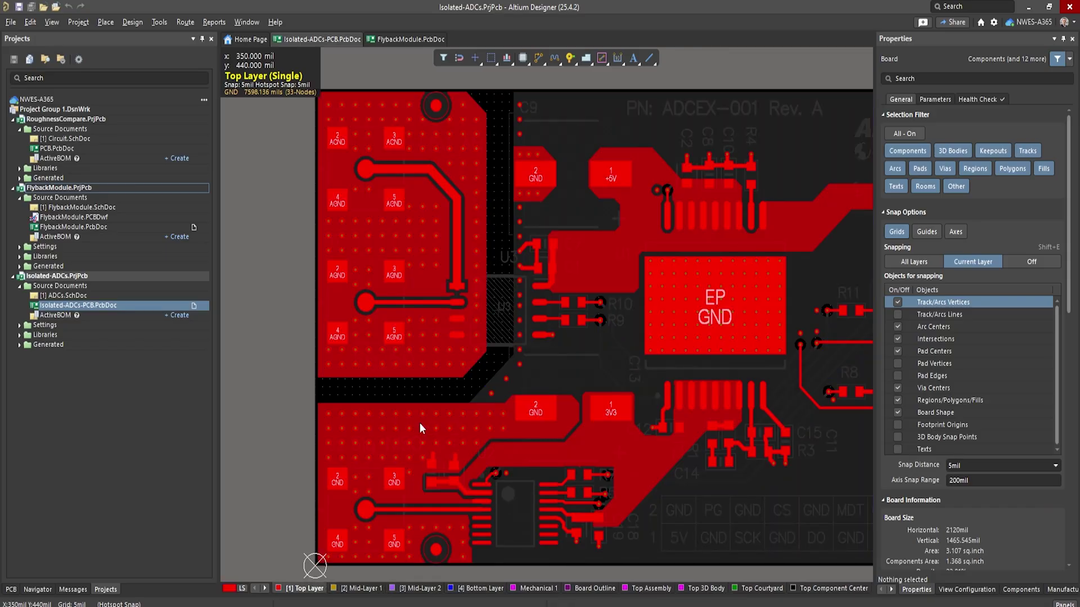
scroll(419, 423, "up", 1, "ctrl")
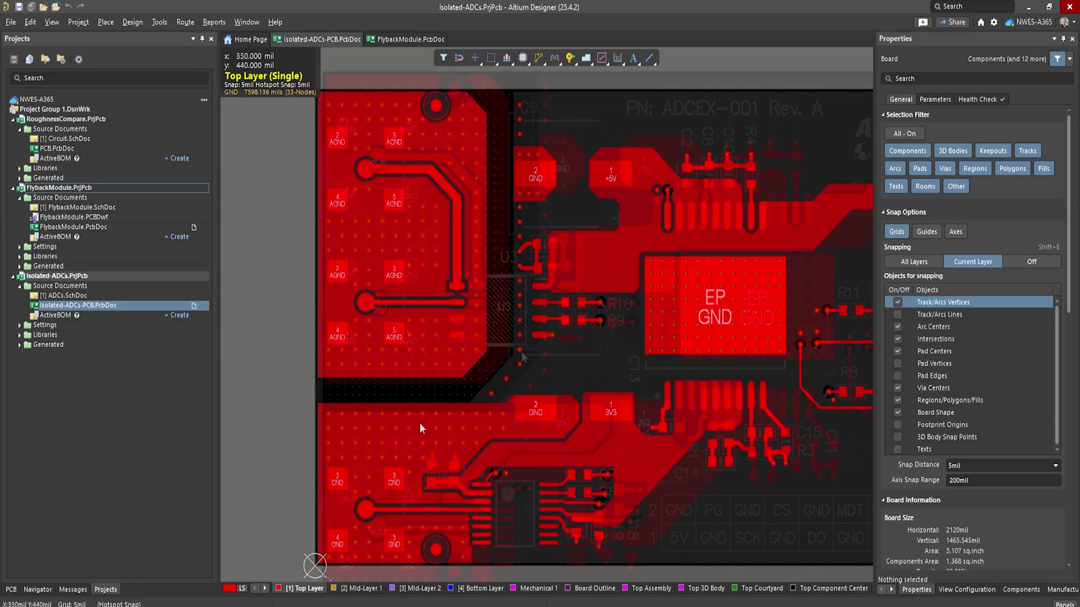
key("KP_Multiply")
key("KP_Multiply")
key("KP_Multiply")
key("KP_Multiply")
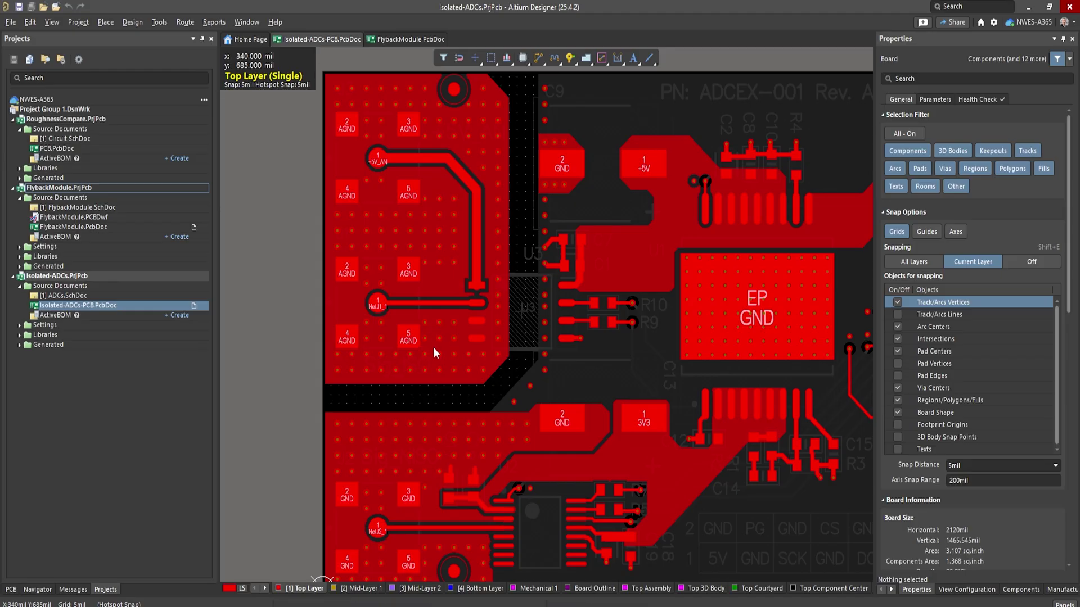
- Zoom in on the NetJ1_1 pad, briefly checking the board in 3D before returning to 2D
scroll(401, 304, "up", 2, "ctrl")
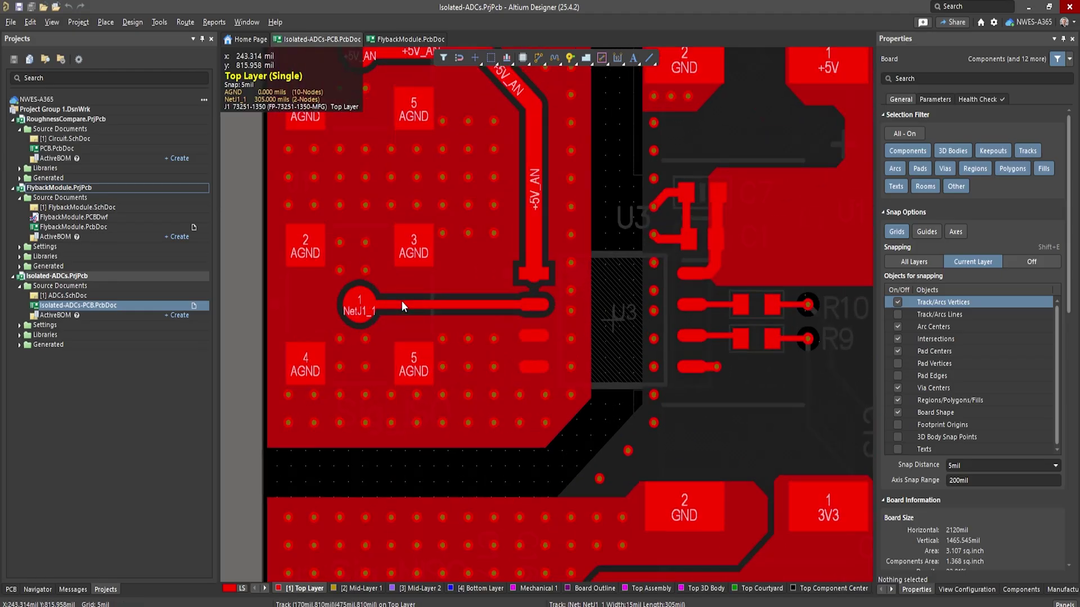
scroll(402, 306, "up", 2, "ctrl")
scroll(506, 327, "up", 1, "ctrl")
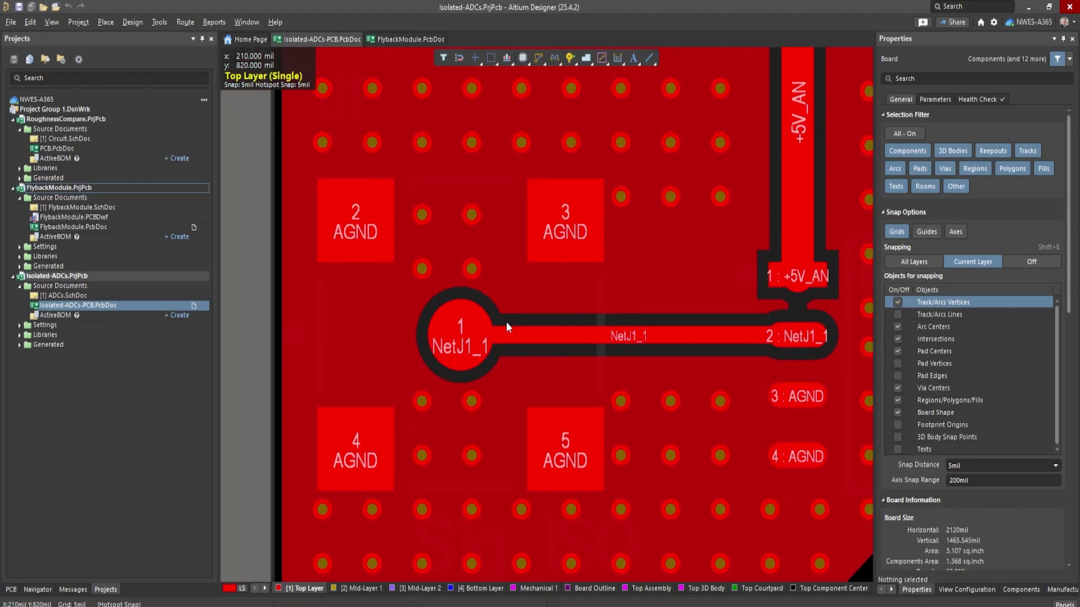
key("3")
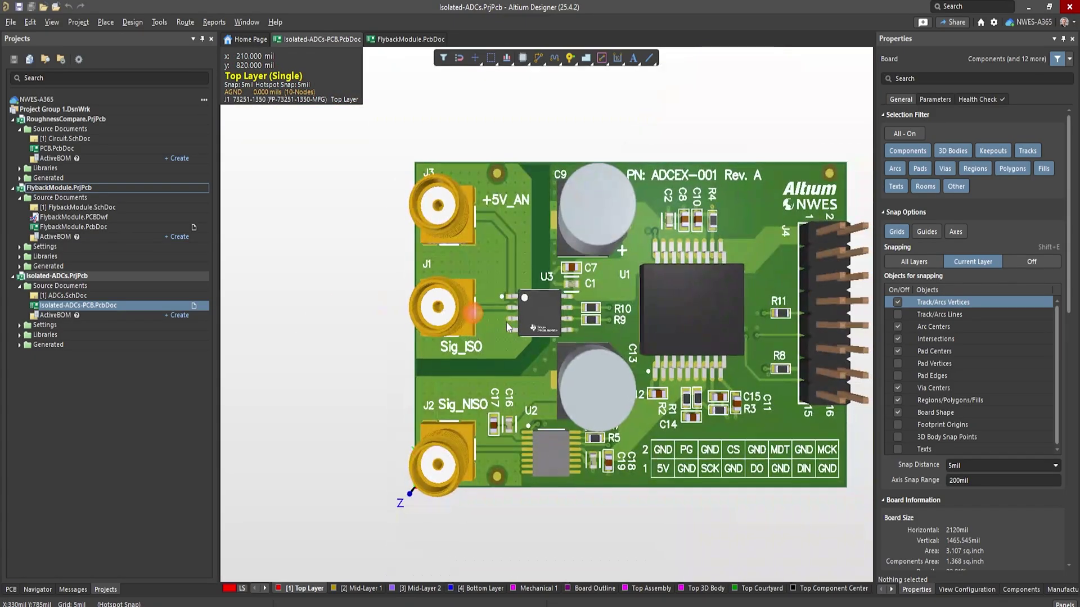
key("2")
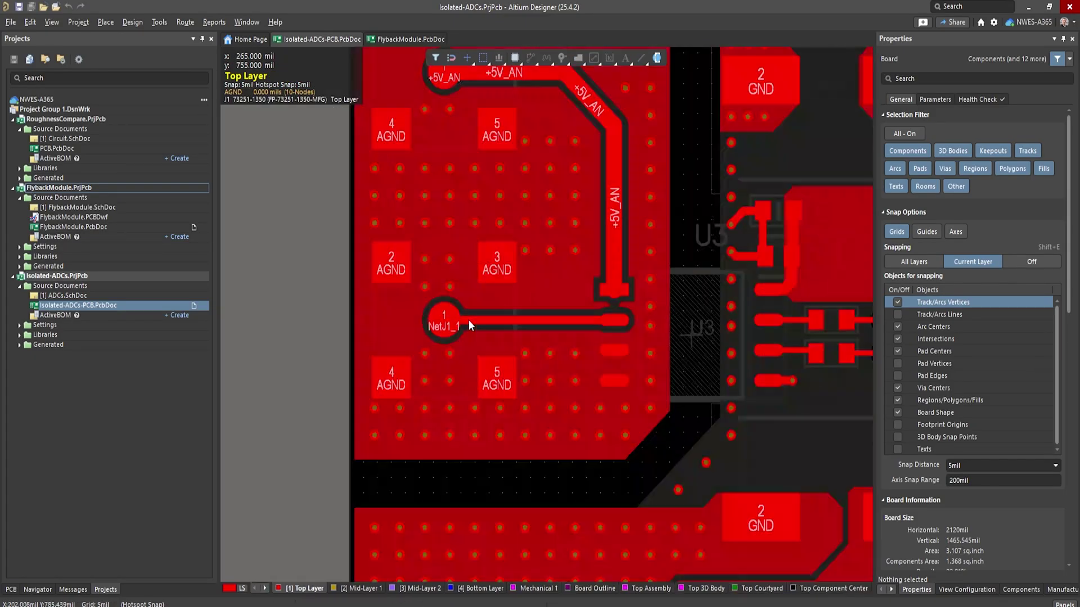
- Isolate the top copper and pan across U3's pads, including pins 1–4
key("shift+s")
scroll(468, 320, "up", 2, "ctrl")
right_click_drag(687, 322, 355, 254)
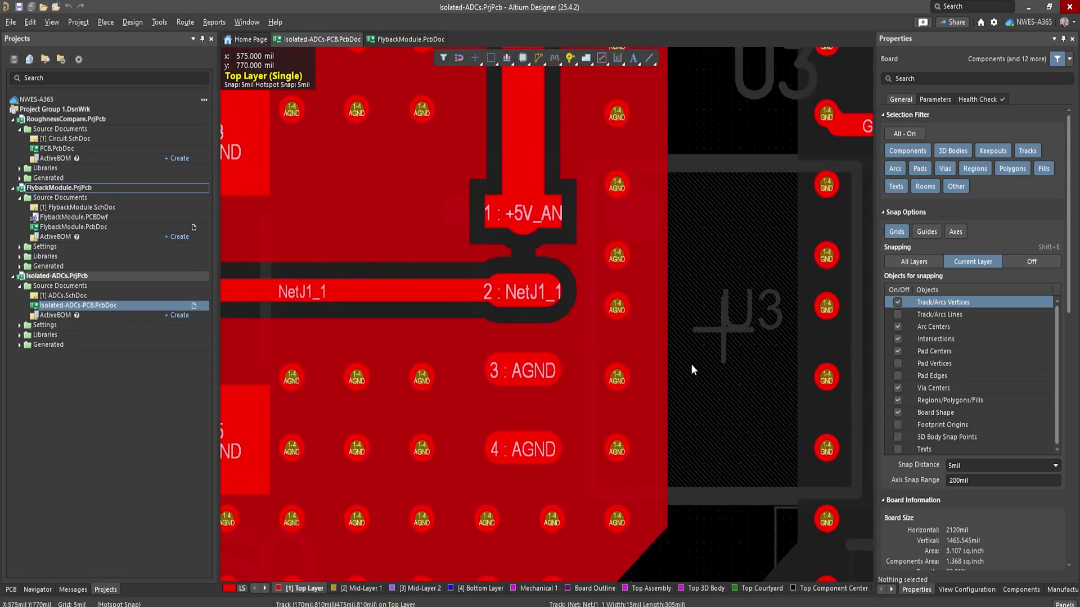
right_click_drag(692, 369, 503, 384)
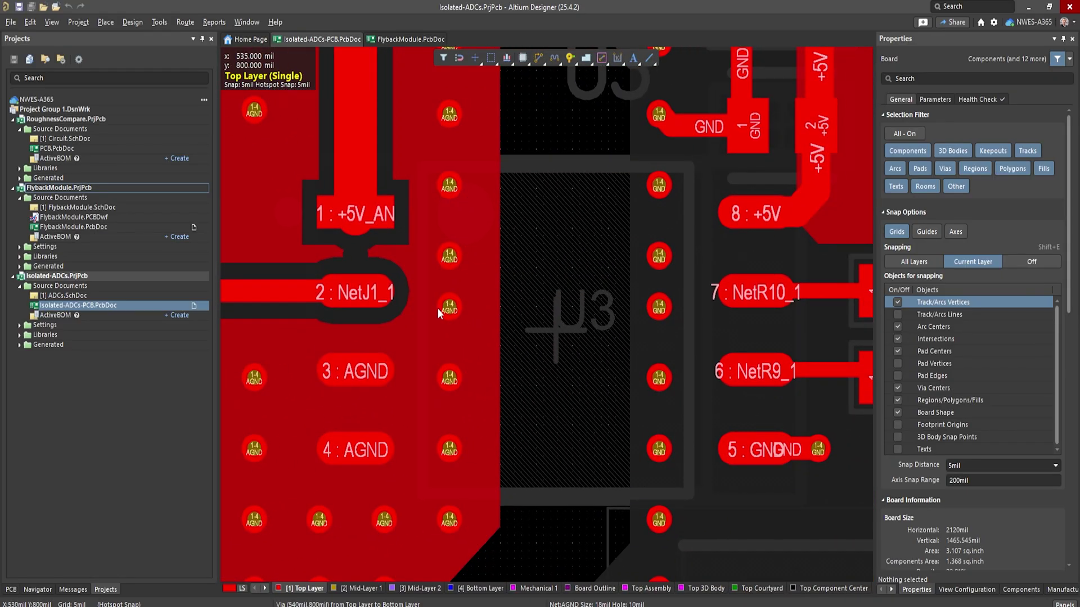
right_click_drag(355, 314, 774, 328)
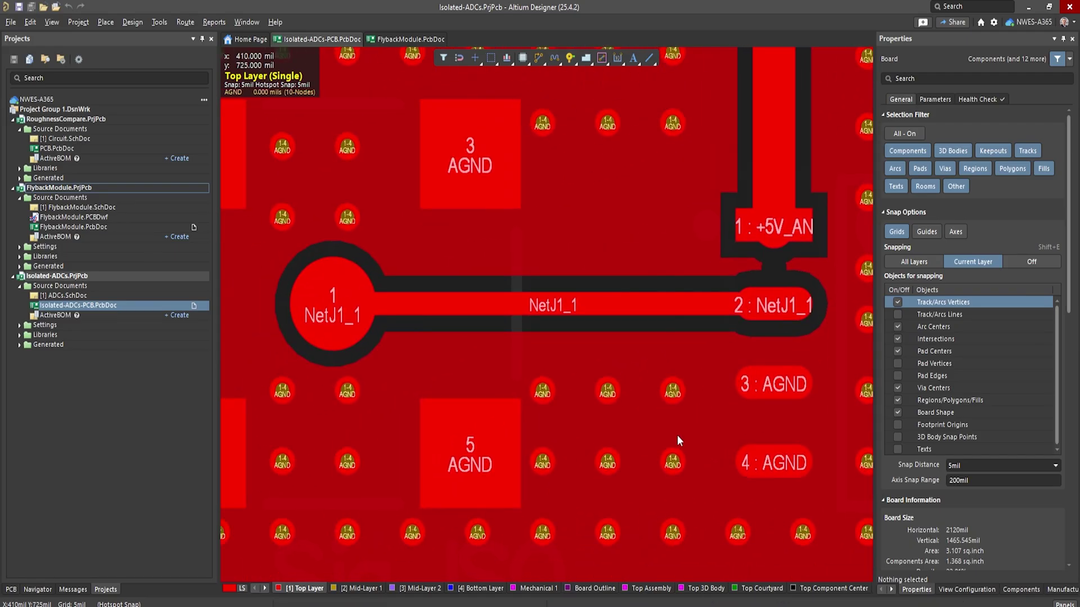
- Zoom out and survey the GND and 3V3 pads and the lower IC by the board edge
scroll(439, 360, "down", 2, "ctrl")
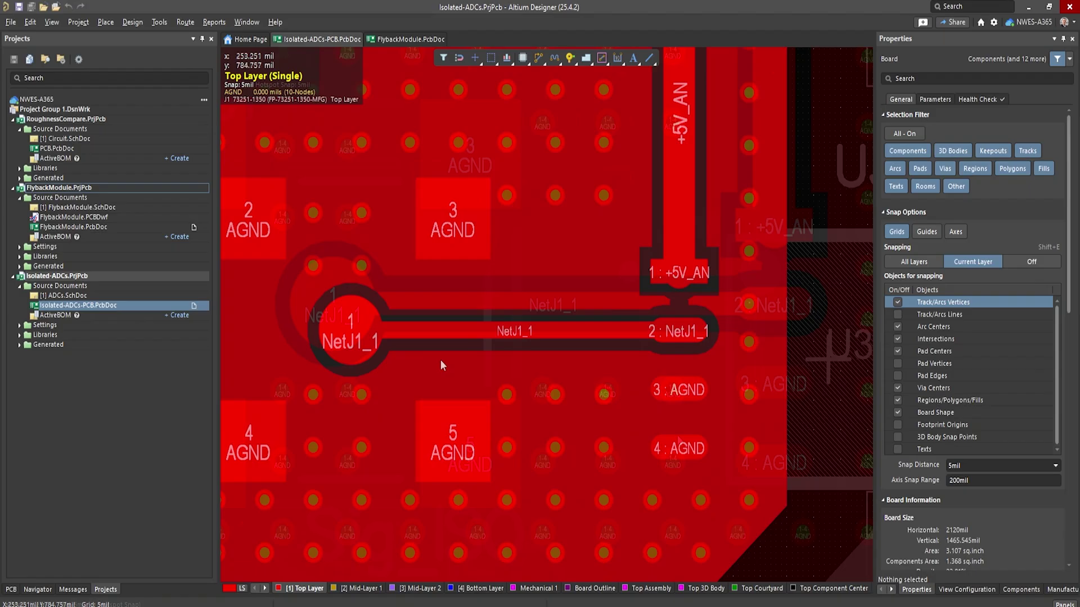
scroll(440, 360, "down", 1, "ctrl")
scroll(440, 359, "down", 2, "ctrl")
scroll(440, 360, "down", 1, "ctrl")
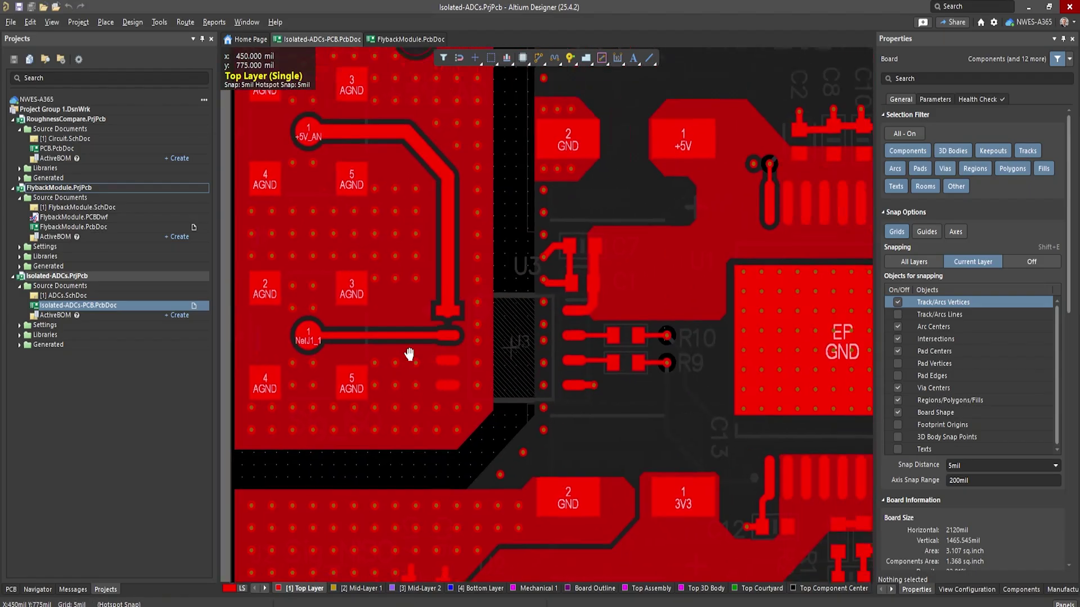
right_click_drag(440, 360, 276, 315)
right_click_drag(284, 450, 368, 152)
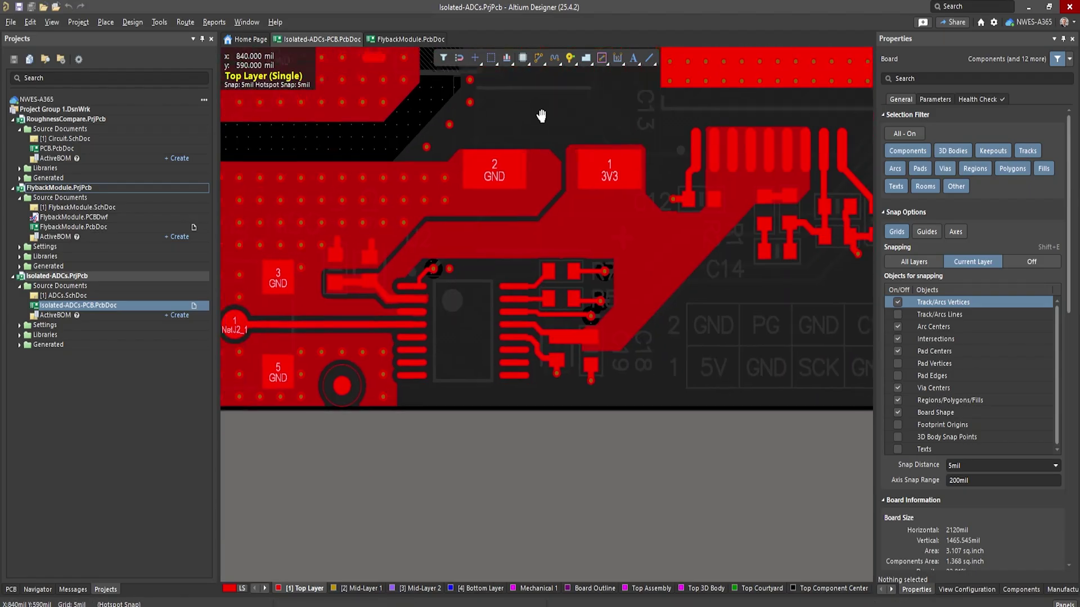
scroll(474, 365, "up", 1, "ctrl")
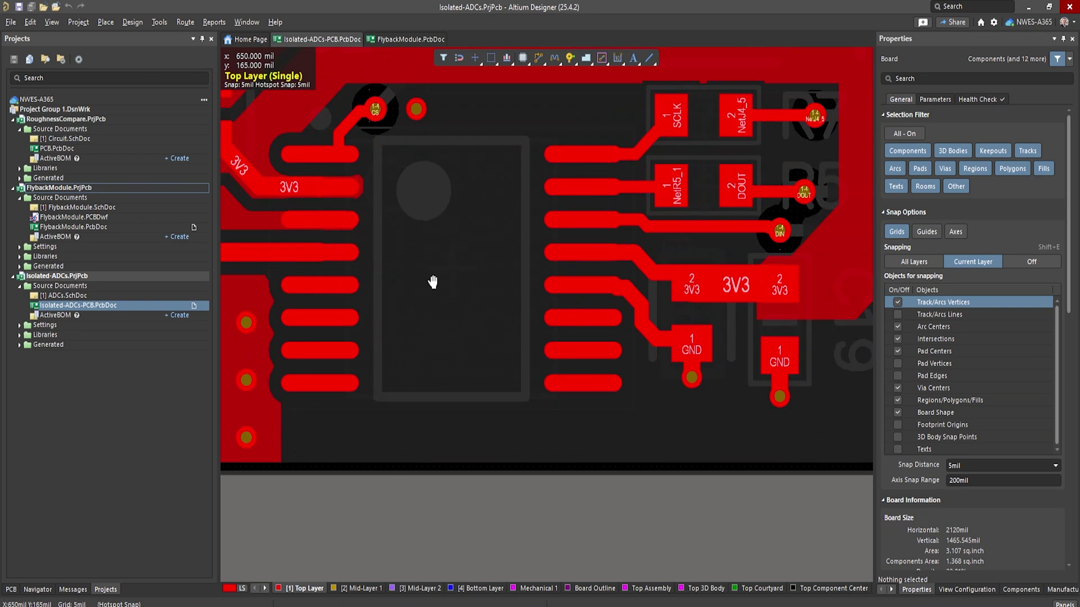
scroll(534, 336, "up", 1, "ctrl")
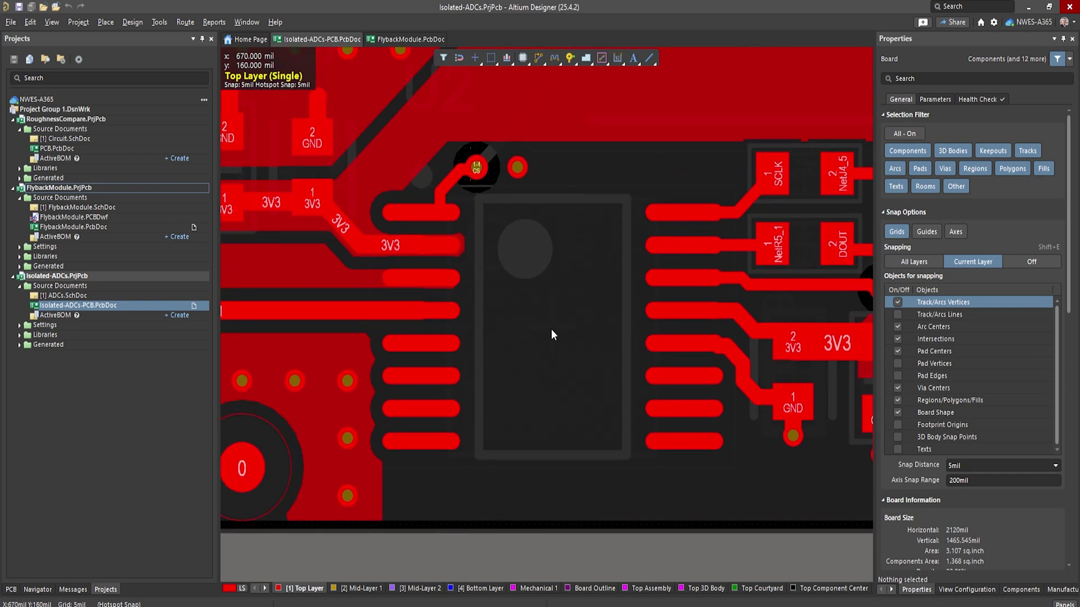
scroll(506, 359, "down", 1, "ctrl")
scroll(505, 359, "down", 1, "ctrl")
scroll(505, 354, "up", 1)
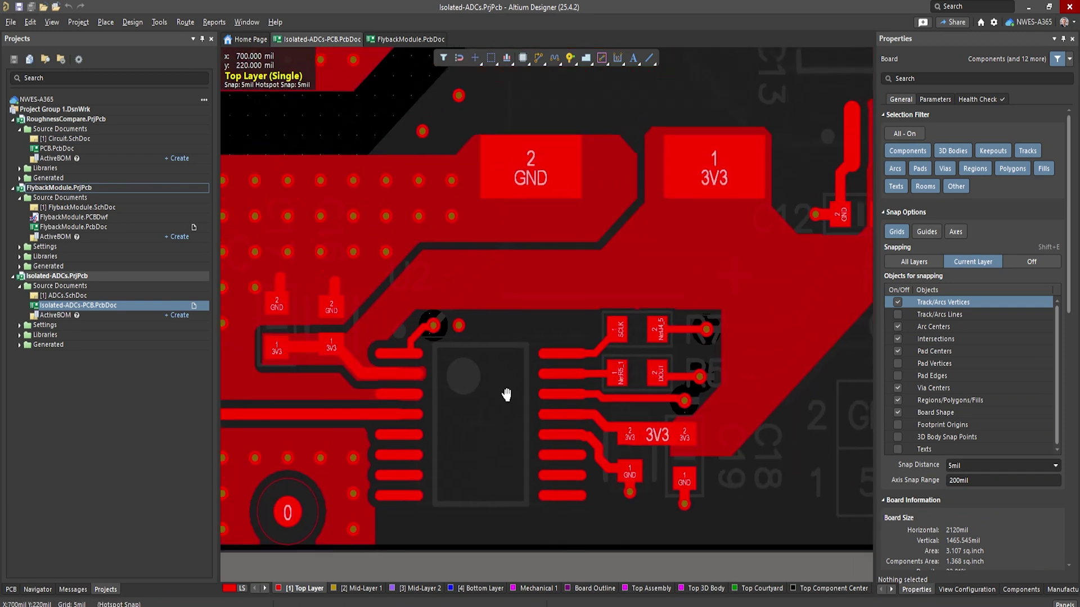
scroll(451, 276, "up", 2)
scroll(451, 276, "up", 3)
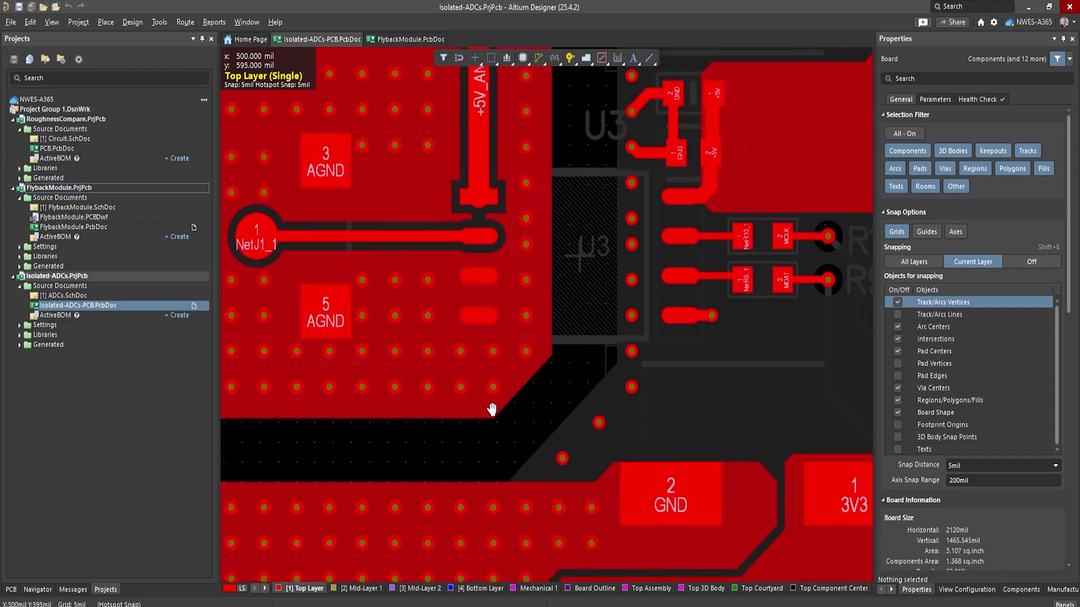
scroll(450, 288, "down", 6)
scroll(449, 288, "down", 1, "ctrl")
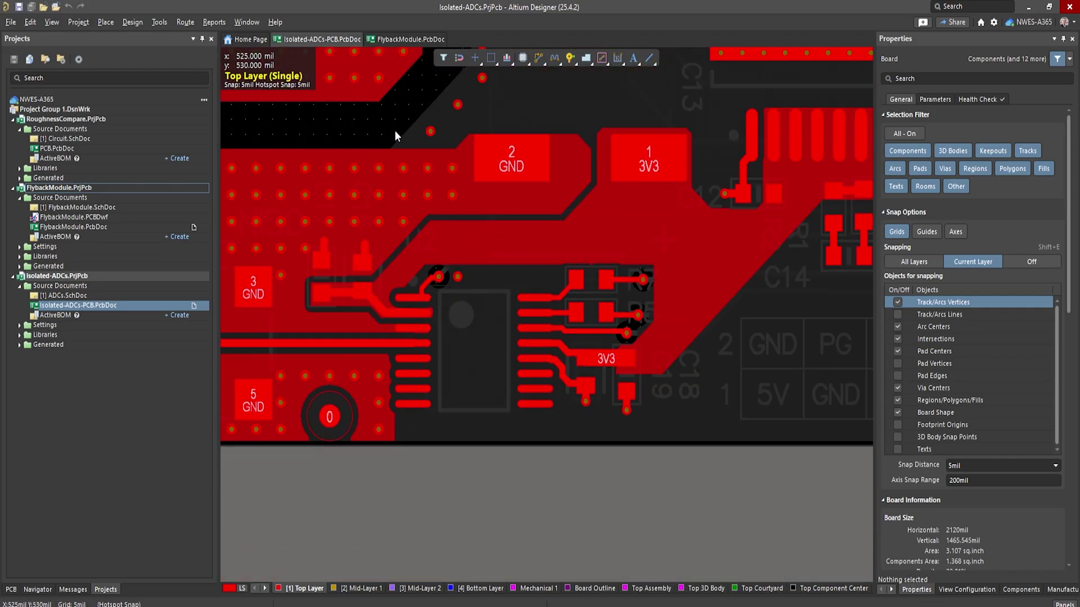
- Frame the AGND pads and U3 opposite the GND pour across the isolation gap
mouse_move(396, 131)
right_mouse_down()
mouse_move(489, 278)
mouse_move(499, 275)
right_mouse_up()
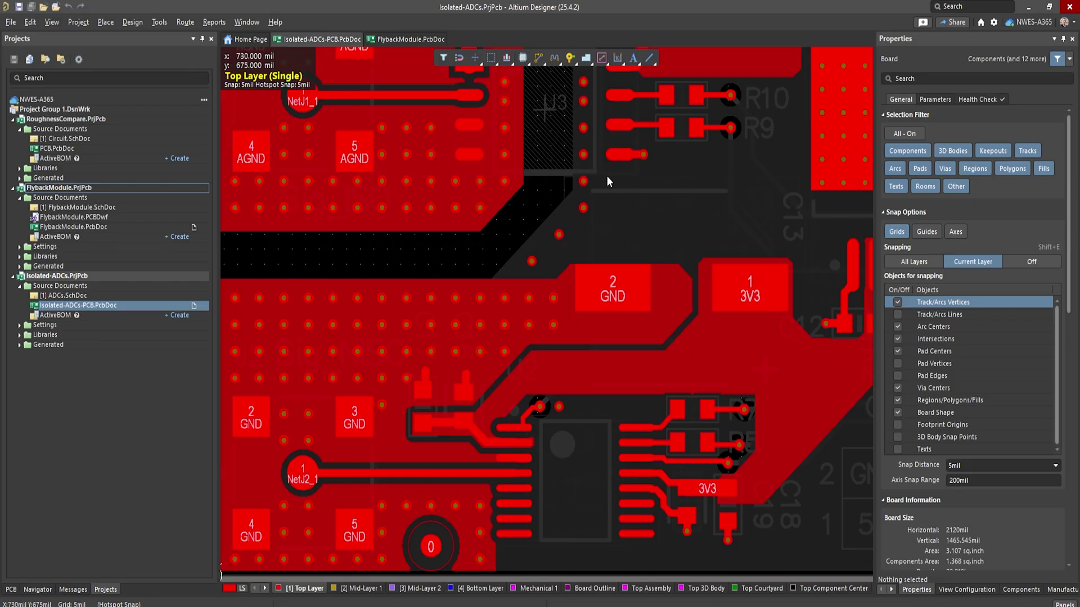
right_click_drag(606, 176, 586, 340)
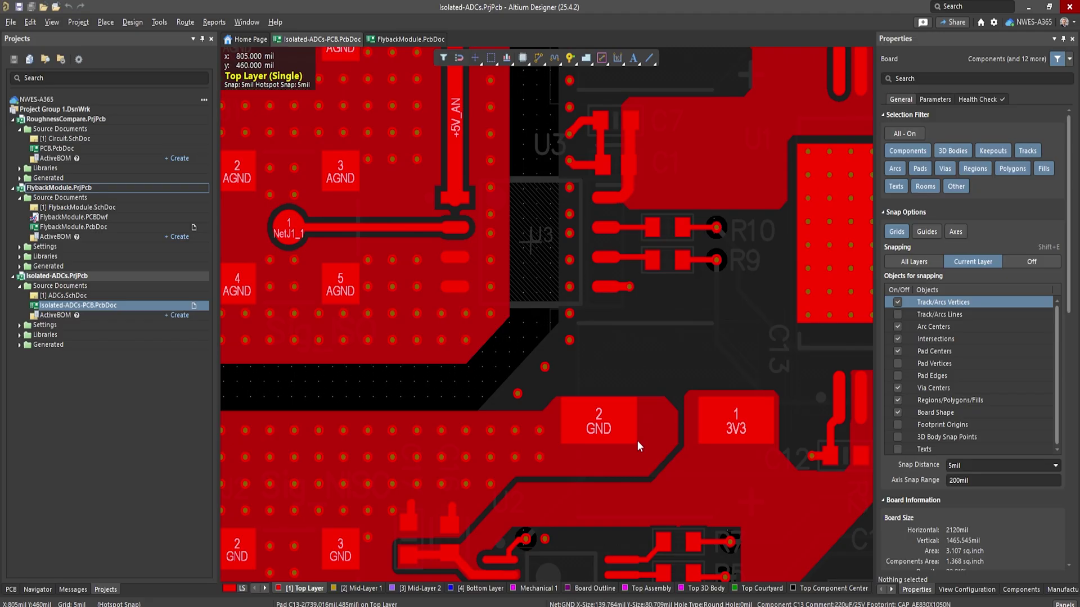
right_click_drag(638, 440, 580, 181)
right_click_drag(484, 168, 591, 478)
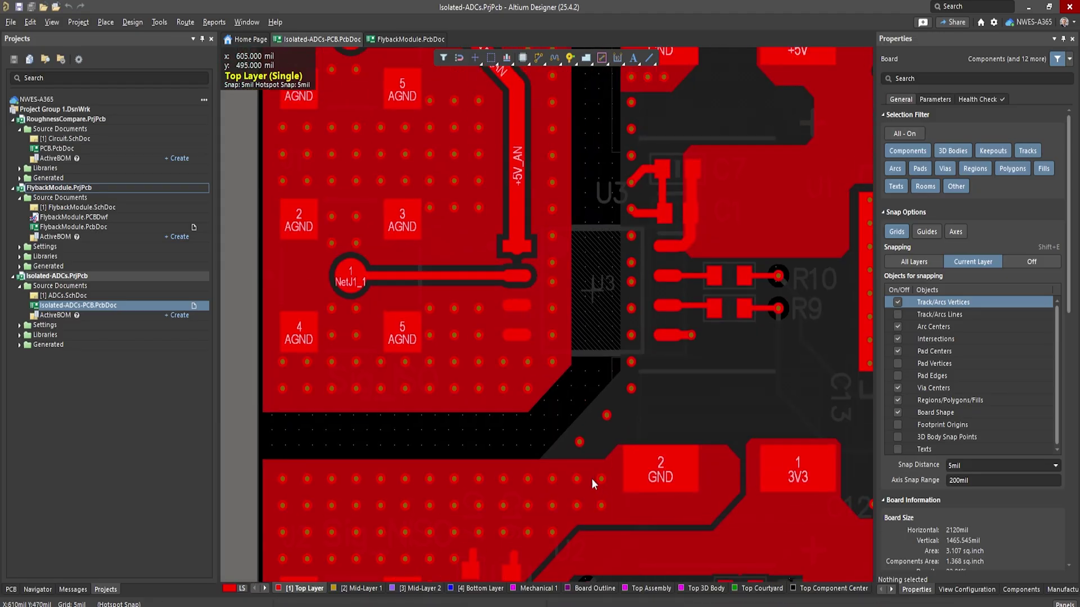
- Centre the view on the AGND pour around J1
right_click_drag(604, 426, 568, 349)
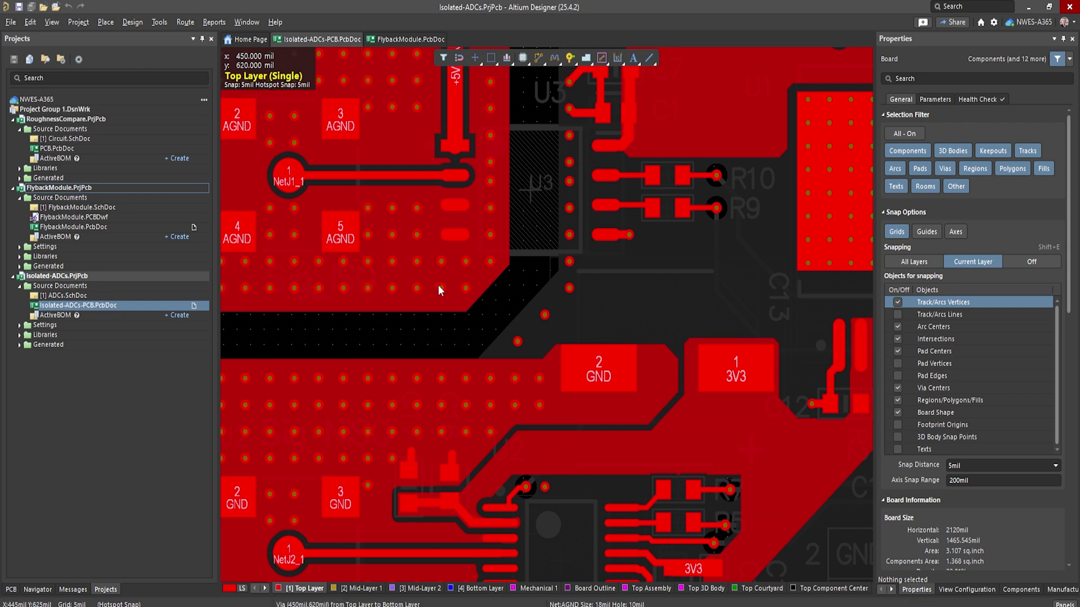
right_click_drag(438, 286, 557, 421)
mouse_move(409, 276)
right_mouse_down()
mouse_move(419, 320)
mouse_move(400, 293)
right_mouse_up()
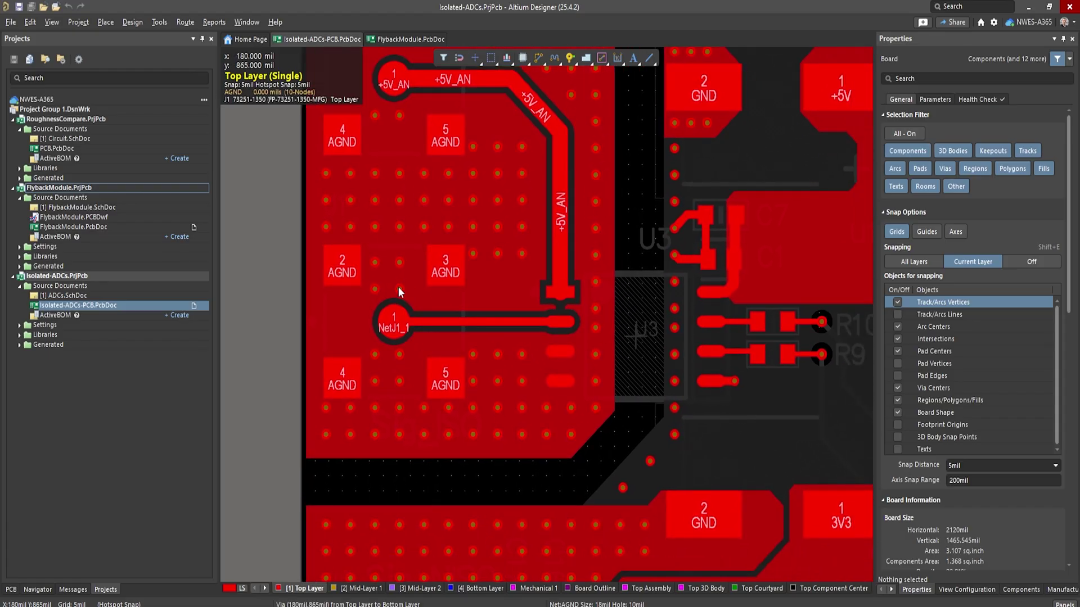
- Step through the inner and bottom copper layers, returning to Top Layer
key("KP_Add")
key("KP_Add")
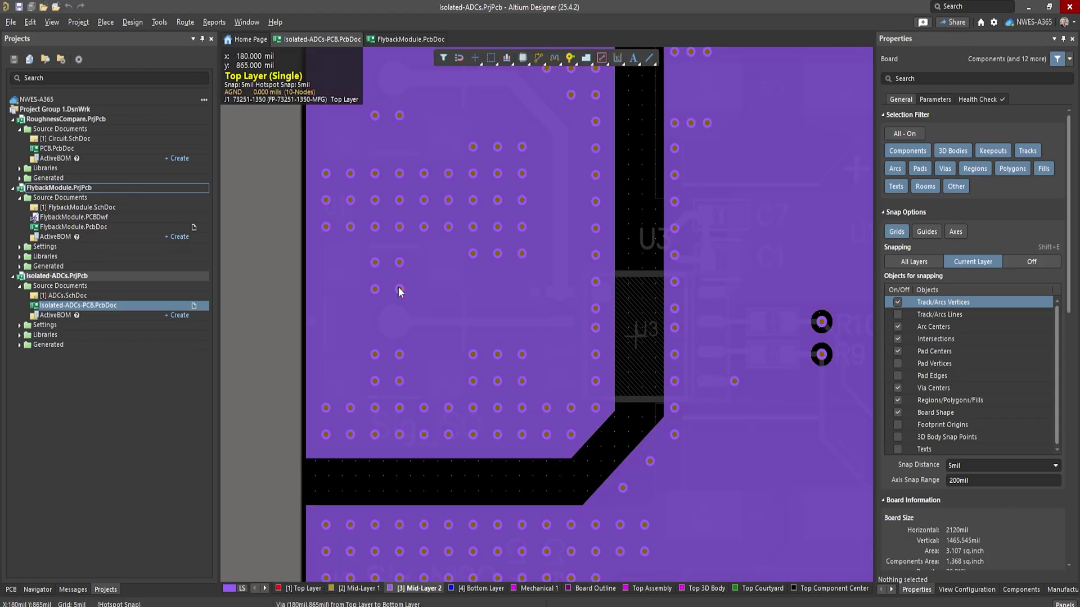
key("KP_Add")
key("KP_Multiply")
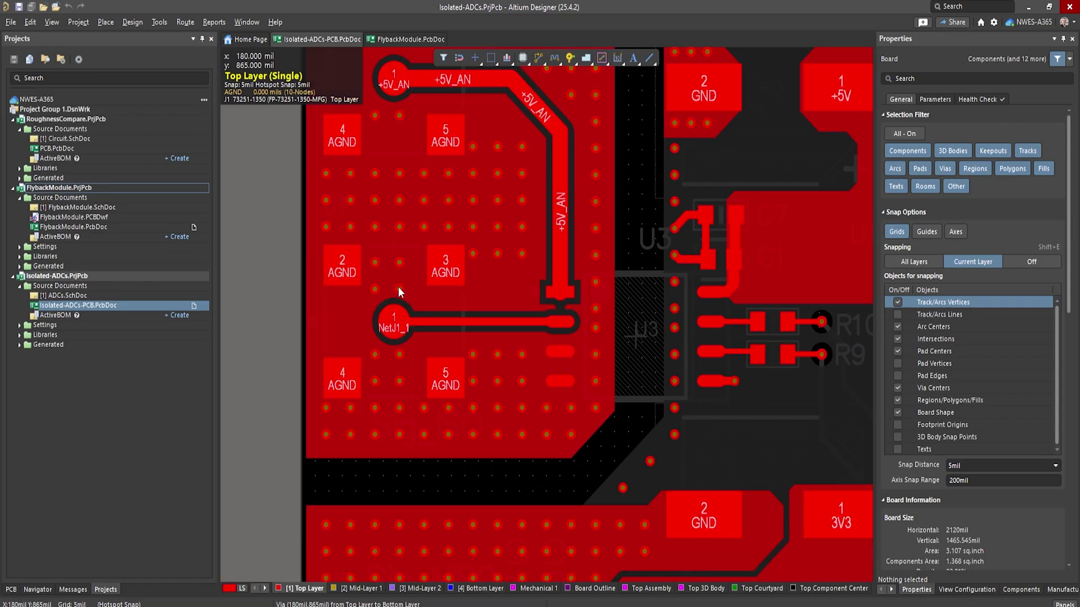